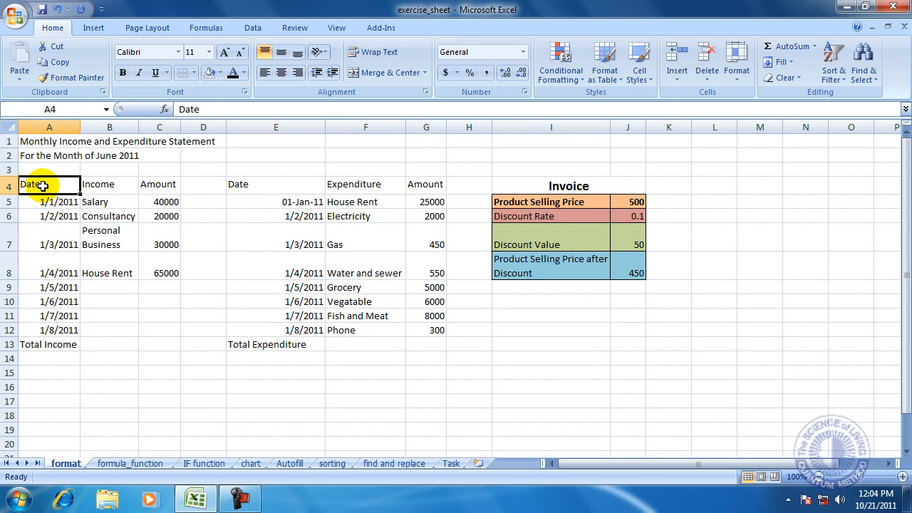
# - Try the Arial font on the income table in cells A4:C12
pyautogui.moveTo(43, 185); pyautogui.dragTo(145, 325)
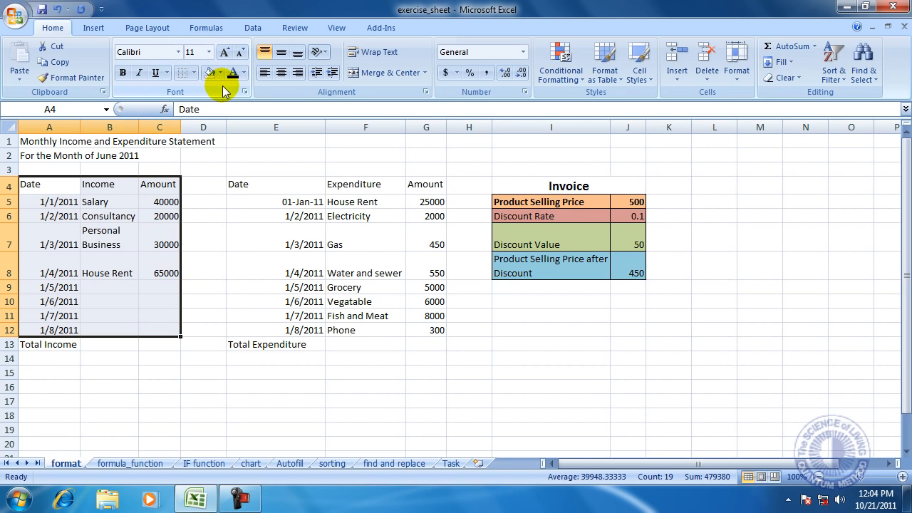
pyautogui.click(177, 53)
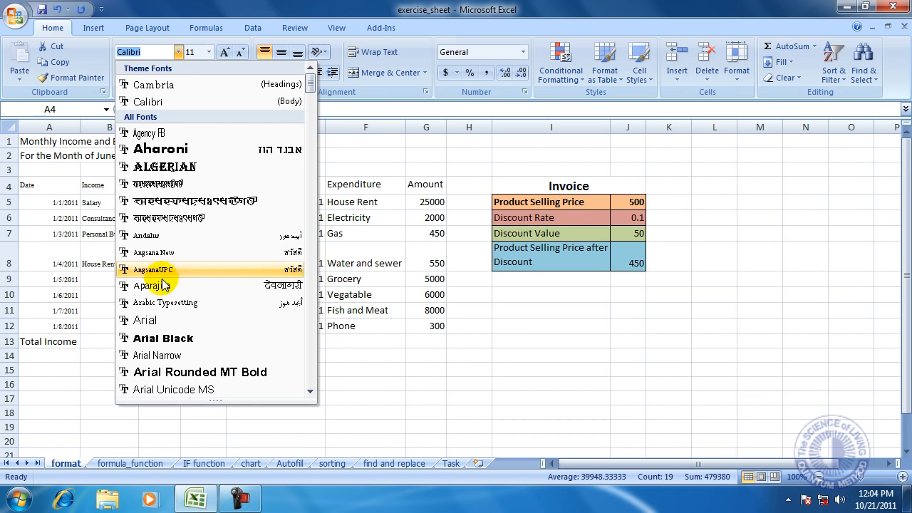
pyautogui.click(158, 325)
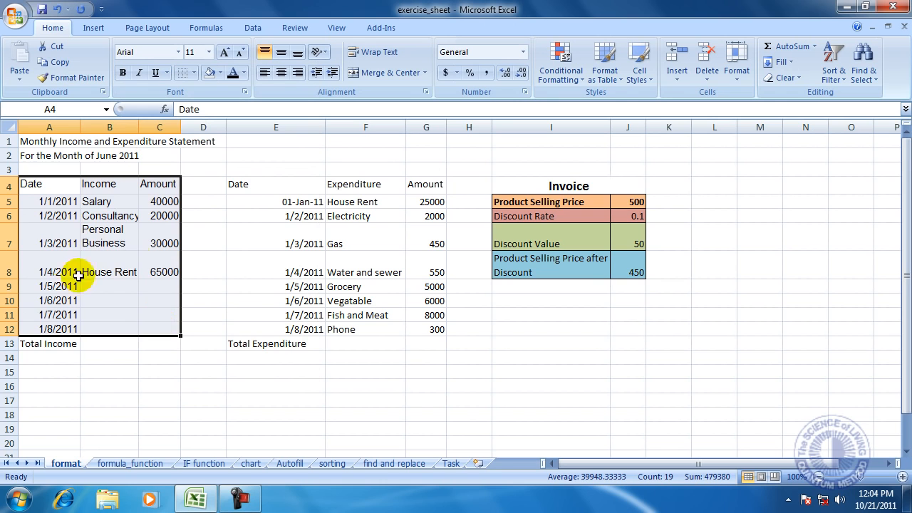
pyautogui.click(68, 142)
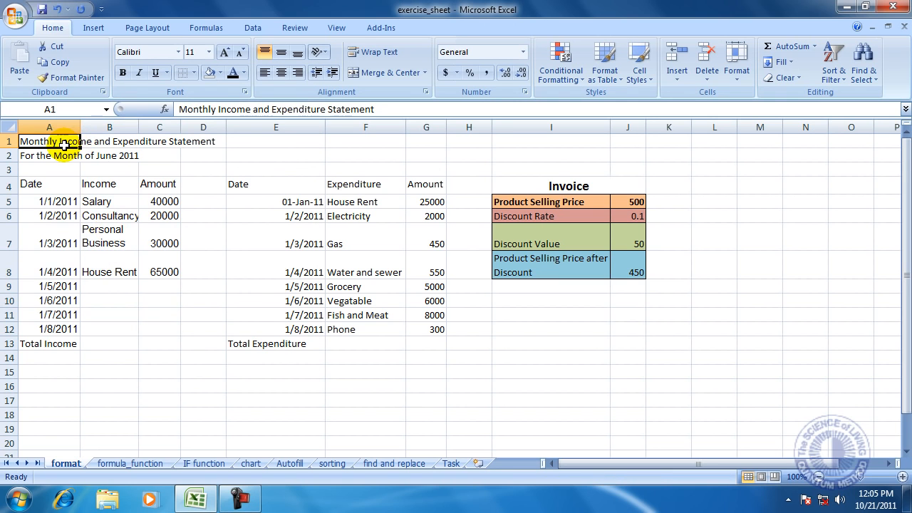
pyautogui.click(74, 216)
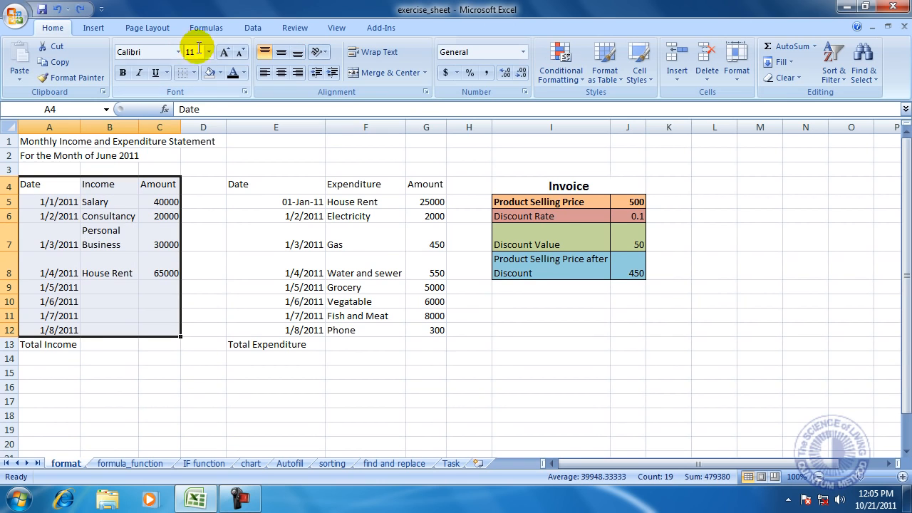
# - Set the income table's font size to 14, then undo the size change
pyautogui.click(209, 52)
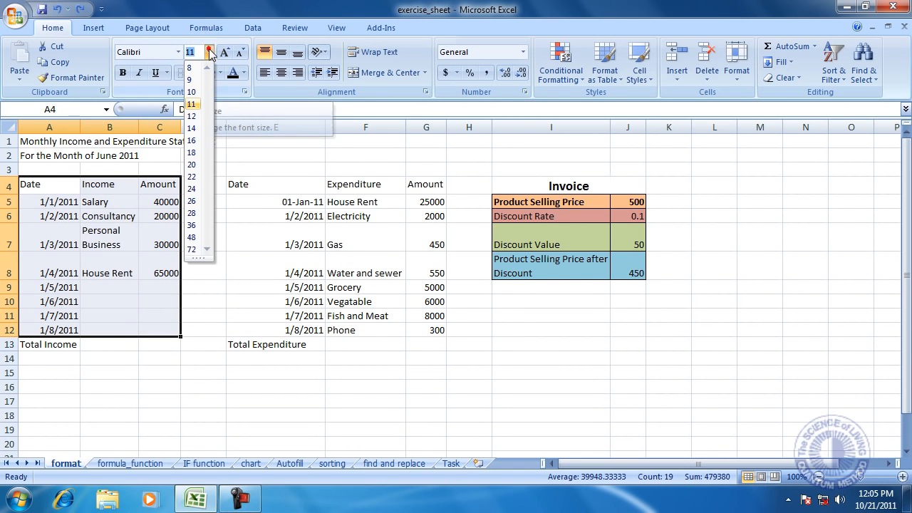
pyautogui.click(191, 130)
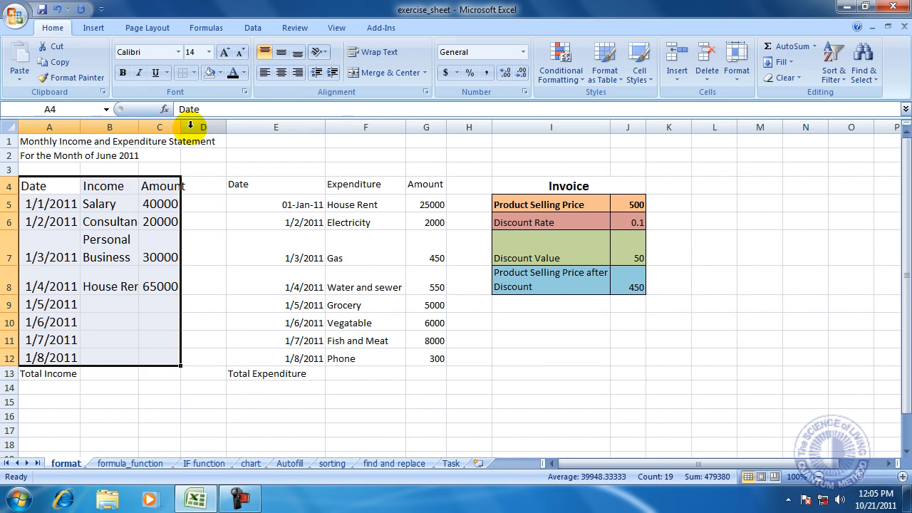
pyautogui.hotkey('ctrl', 'z')
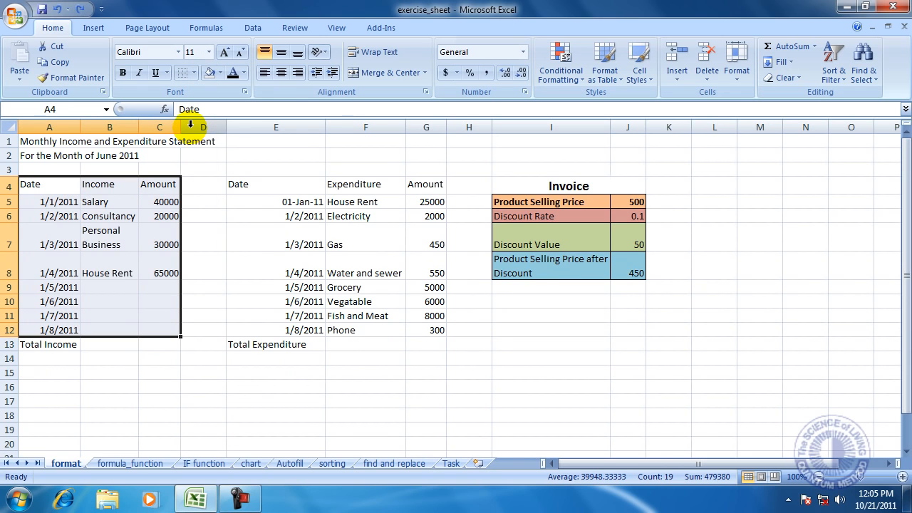
# - Increase the income table's font size stepwise to 14, then decrease it stepwise to 11
pyautogui.click(225, 54)
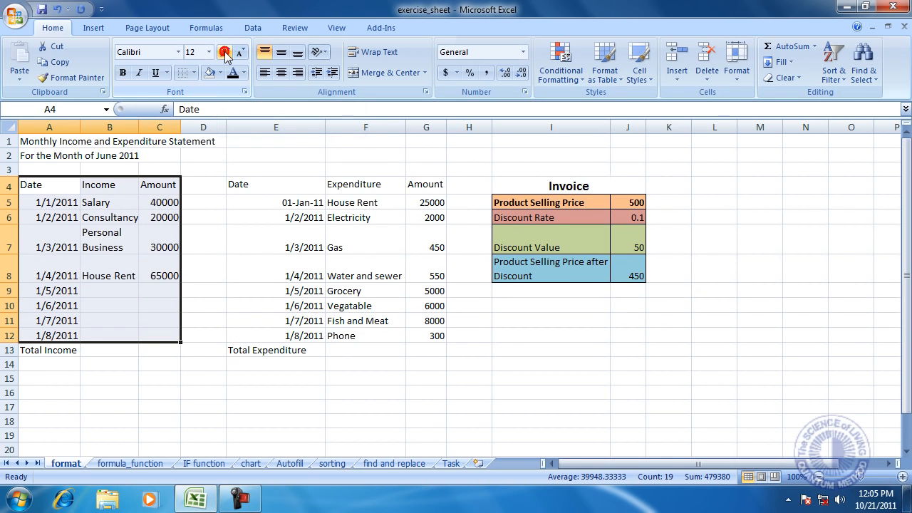
pyautogui.click(225, 54)
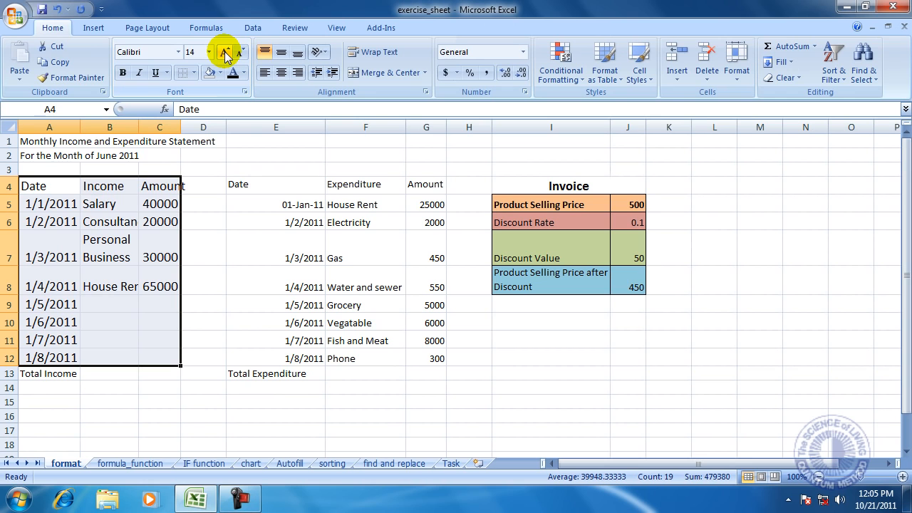
pyautogui.click(240, 54)
pyautogui.click(240, 54)
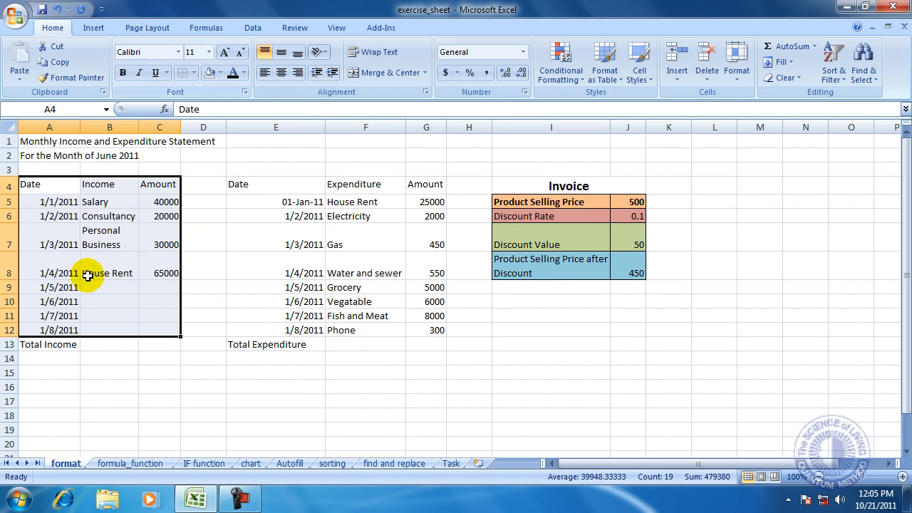
# - Turn bold, italic and underline on and off one after another for the income table
pyautogui.click(122, 73)
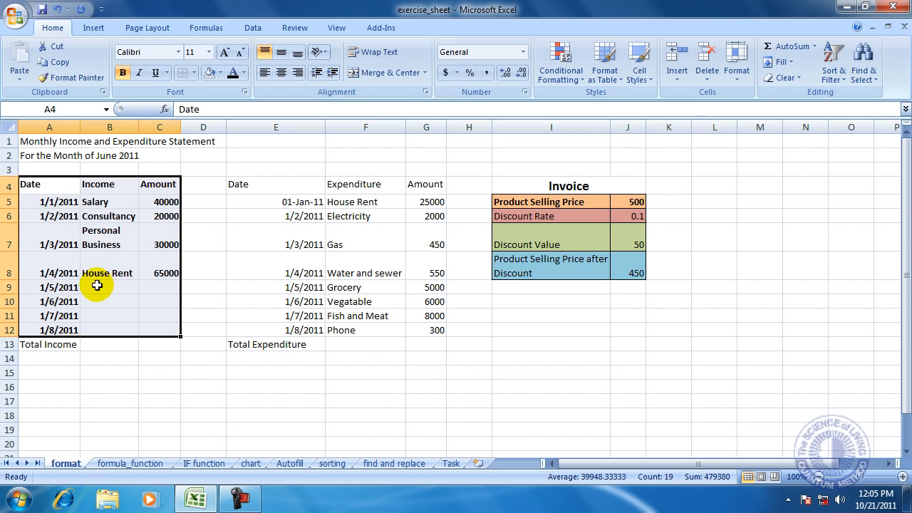
pyautogui.click(122, 73)
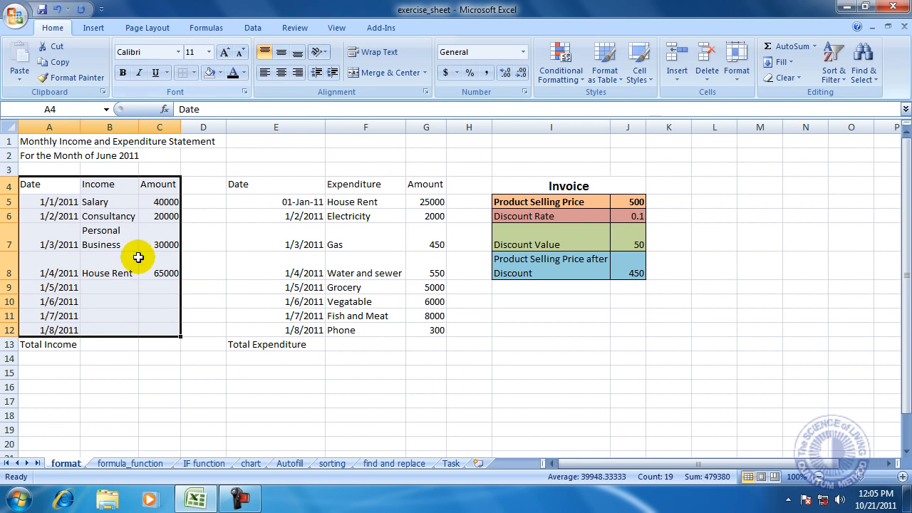
pyautogui.click(139, 74)
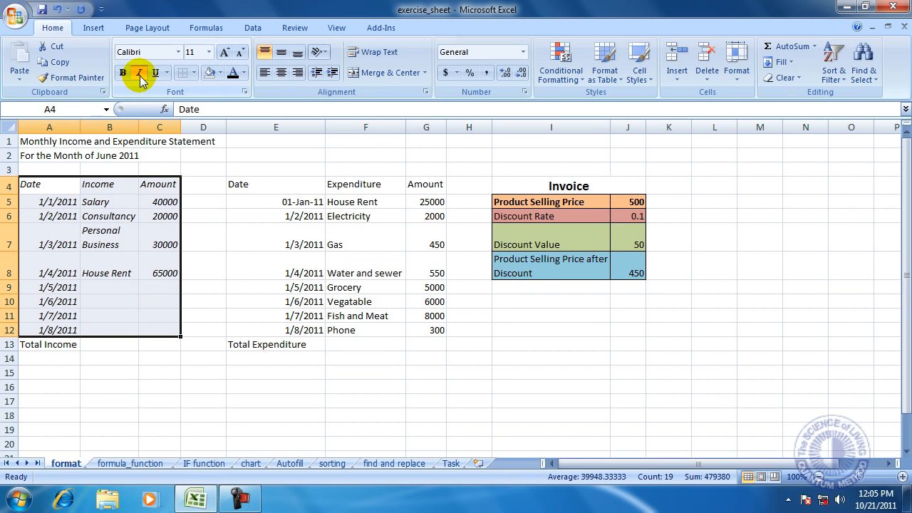
pyautogui.click(140, 74)
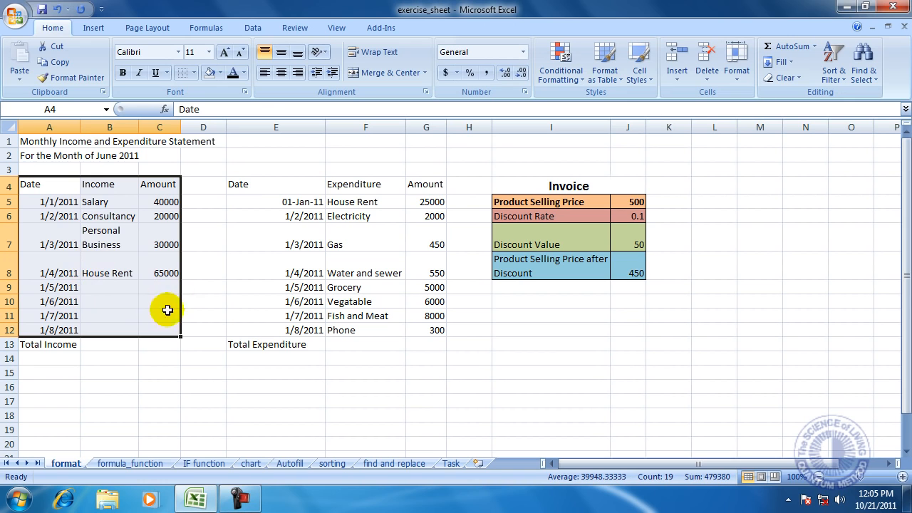
pyautogui.click(155, 74)
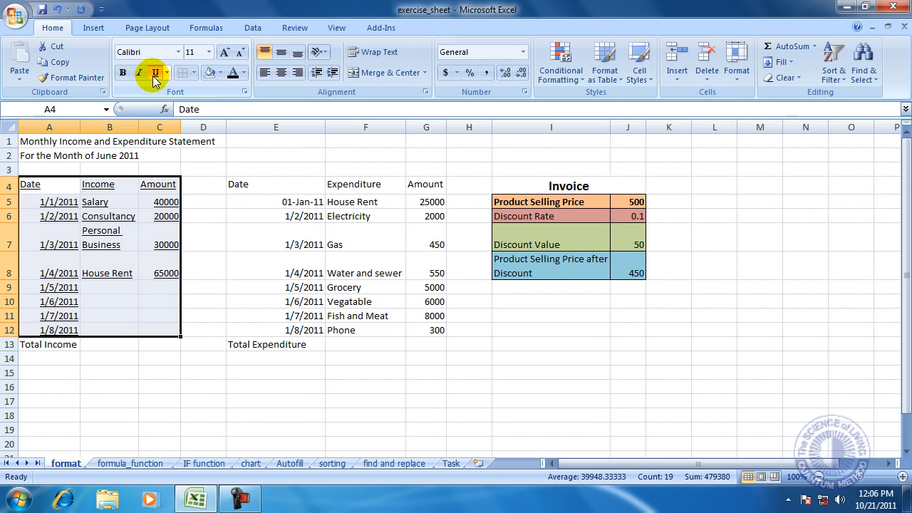
pyautogui.click(155, 74)
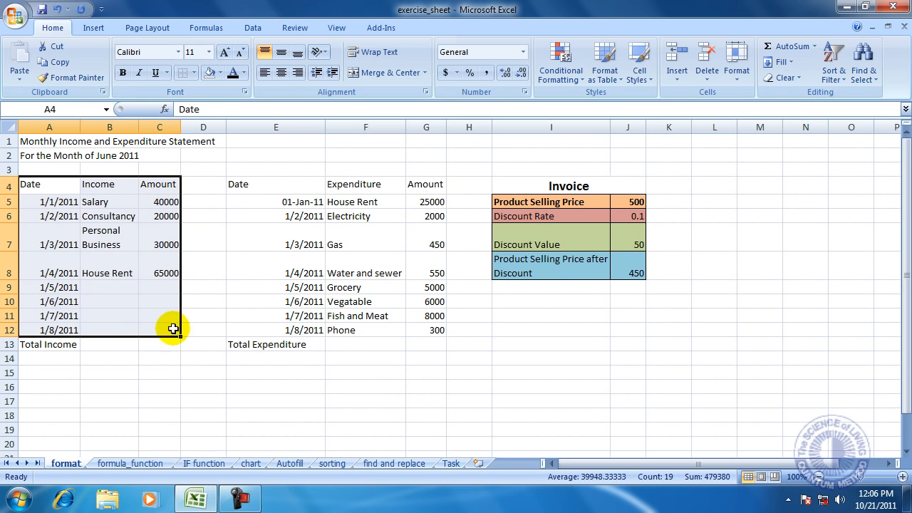
# - Apply All Borders to the income table A4:C12 and the expenditure table E4:G12
pyautogui.click(194, 73)
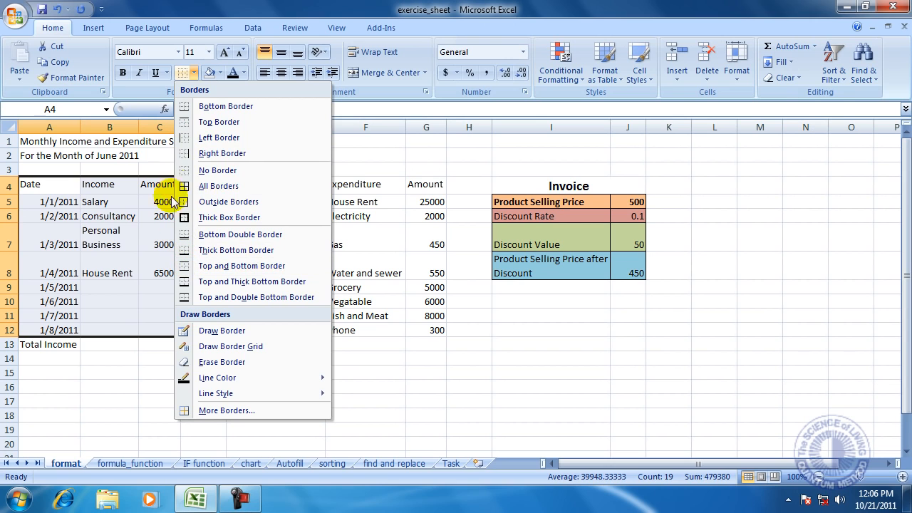
pyautogui.click(230, 188)
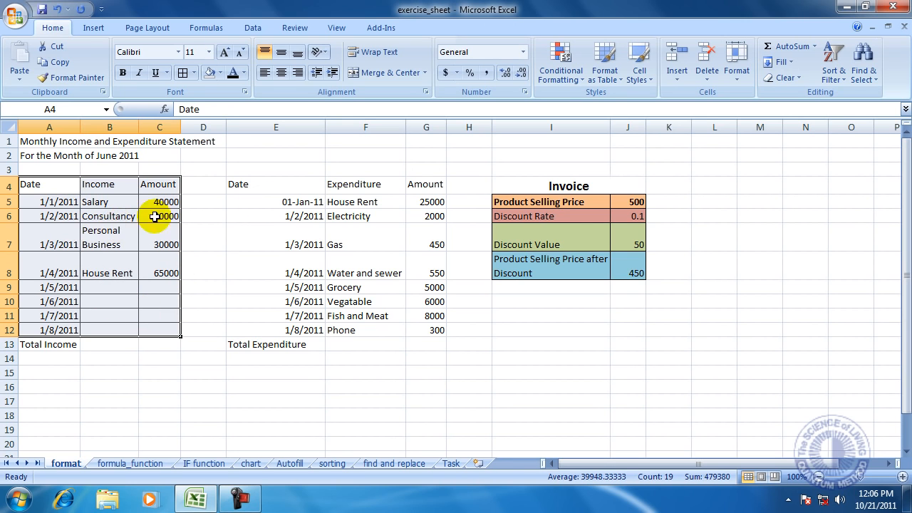
pyautogui.moveTo(267, 183); pyautogui.dragTo(429, 330)
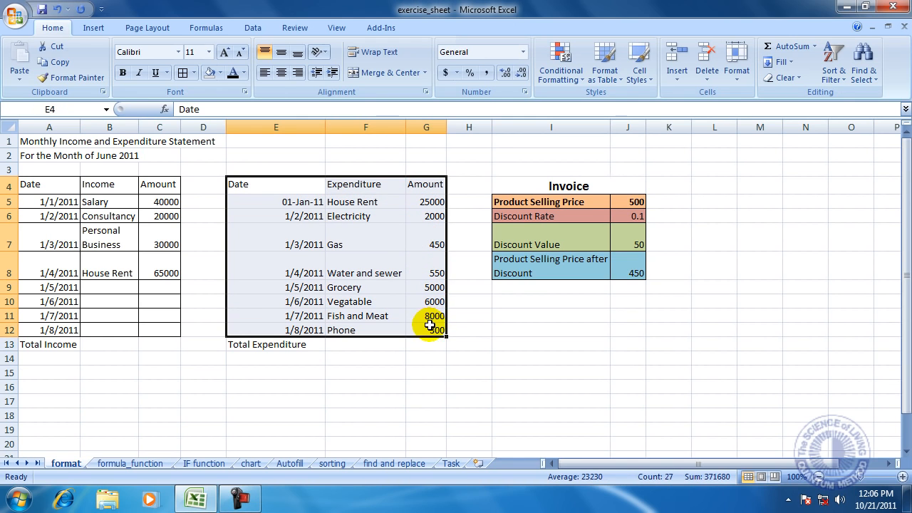
pyautogui.click(193, 72)
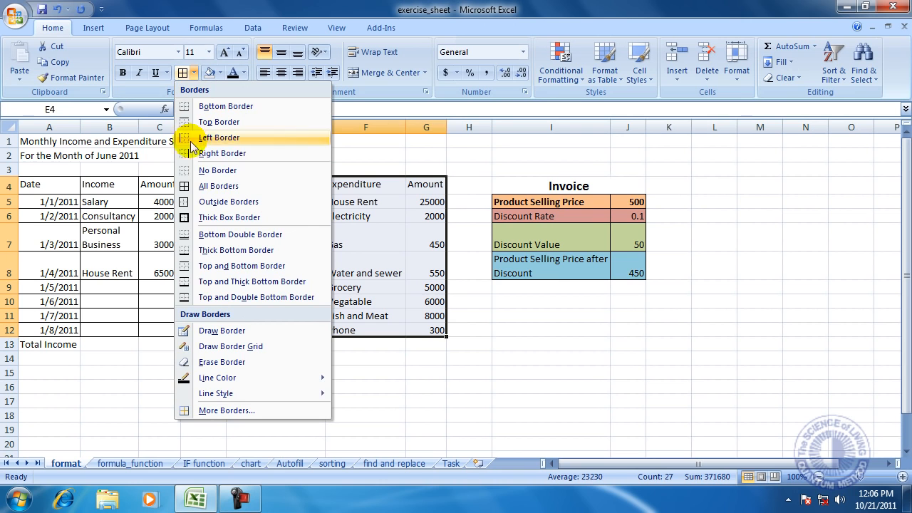
pyautogui.click(200, 186)
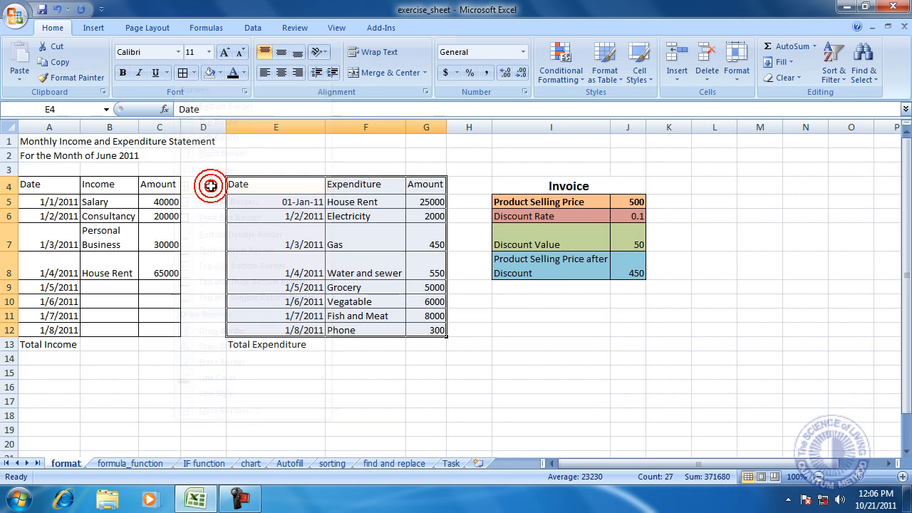
pyautogui.click(328, 372)
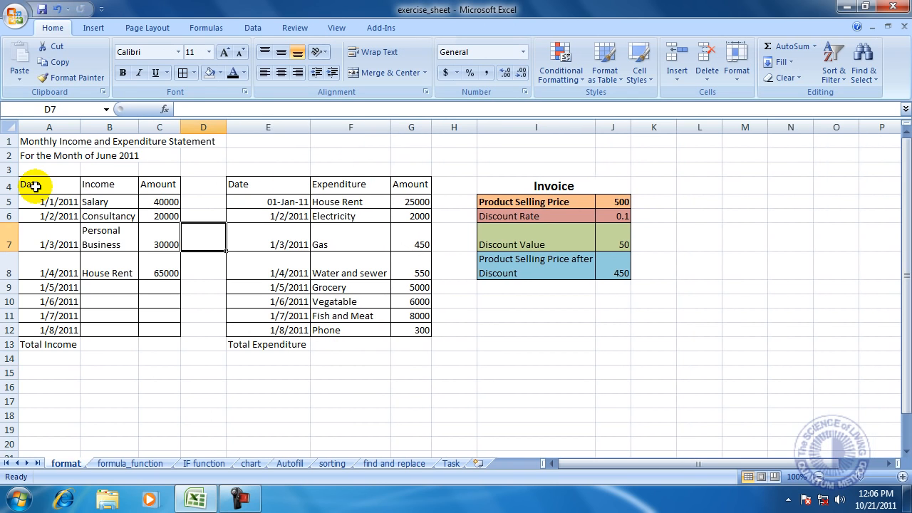
# - Fill the income header row A4:C4 with light blue and the expenditure header row E4:G4 with light red
pyautogui.moveTo(35, 185); pyautogui.dragTo(153, 184)
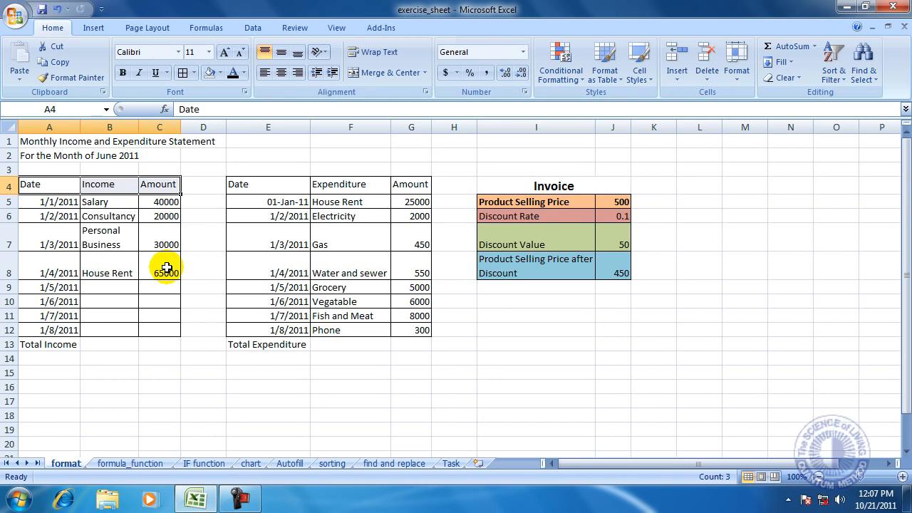
pyautogui.click(220, 74)
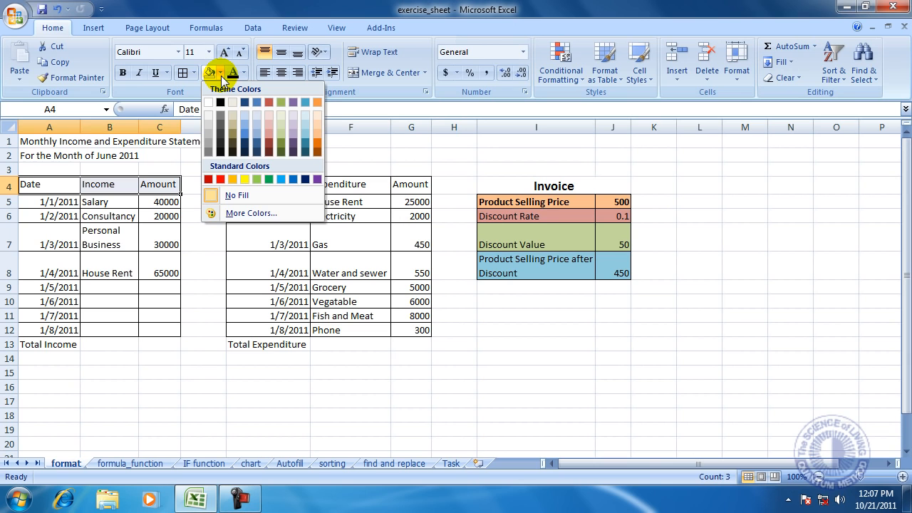
pyautogui.click(245, 130)
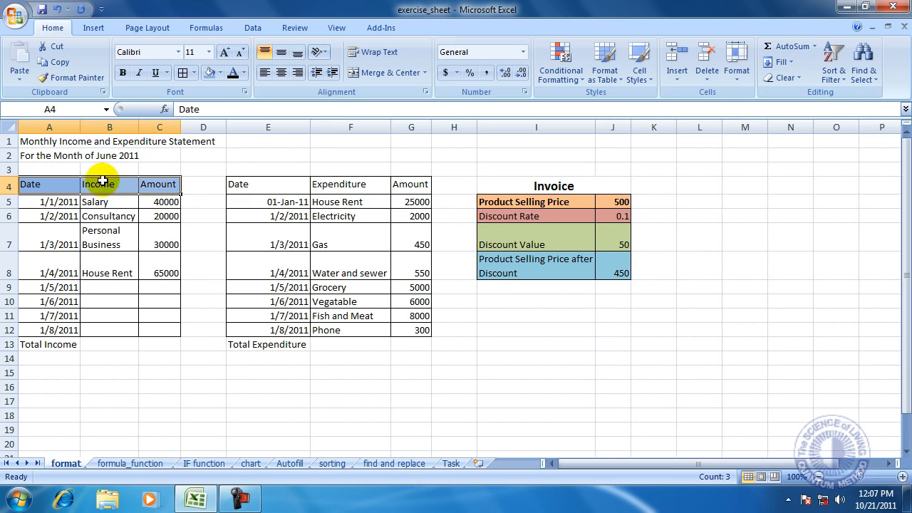
pyautogui.moveTo(238, 184); pyautogui.dragTo(399, 184)
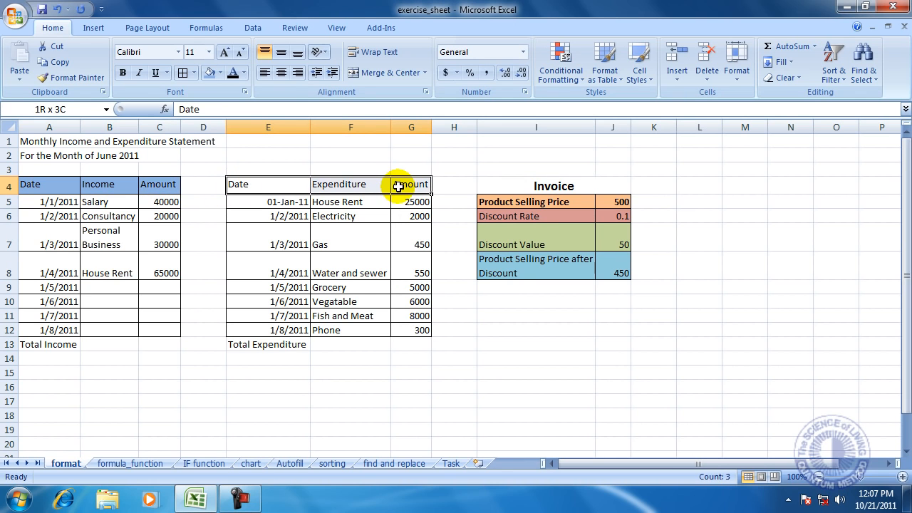
pyautogui.click(220, 72)
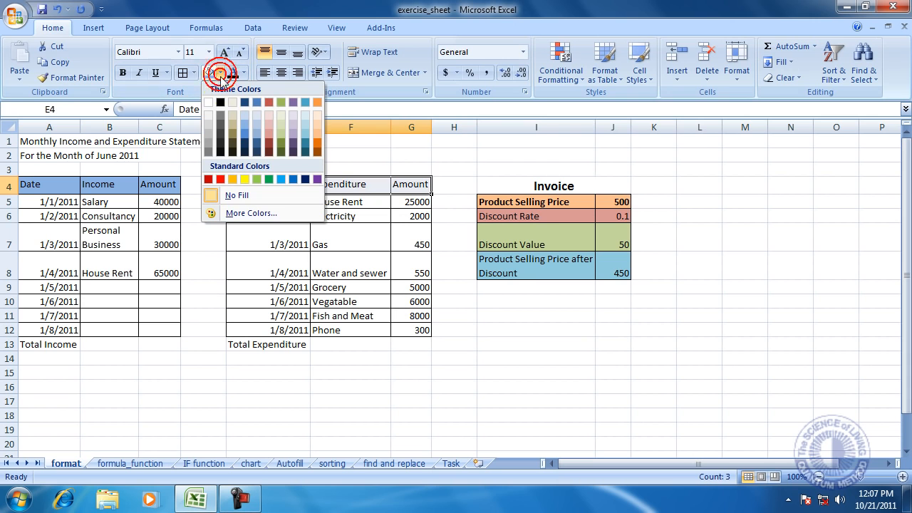
pyautogui.click(269, 135)
pyautogui.click(326, 263)
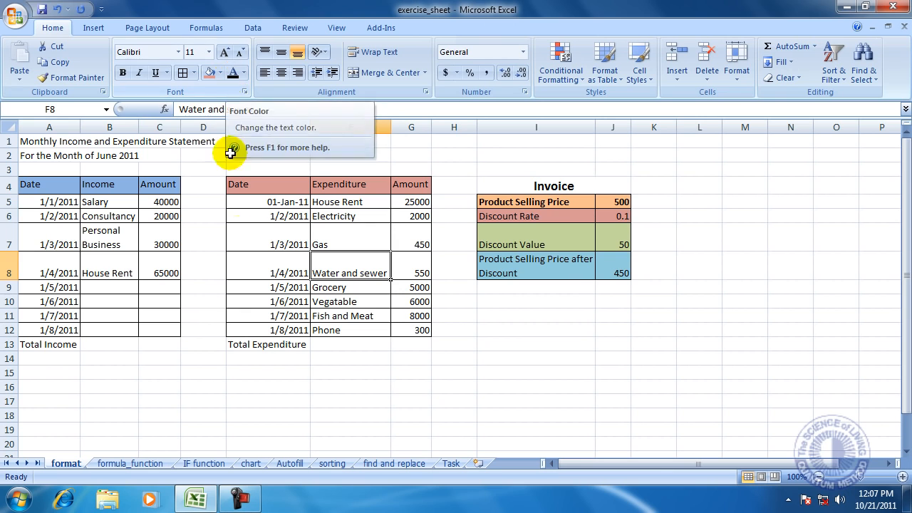
# - Colour the income amounts in C5:C12 dark red, then set their font colour to Automatic
pyautogui.click(168, 287)
pyautogui.moveTo(162, 201); pyautogui.dragTo(165, 331)
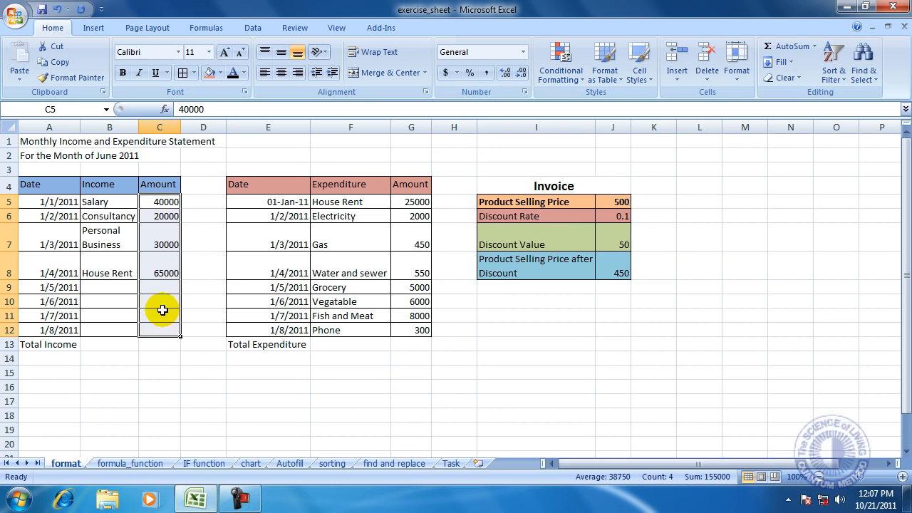
pyautogui.click(242, 73)
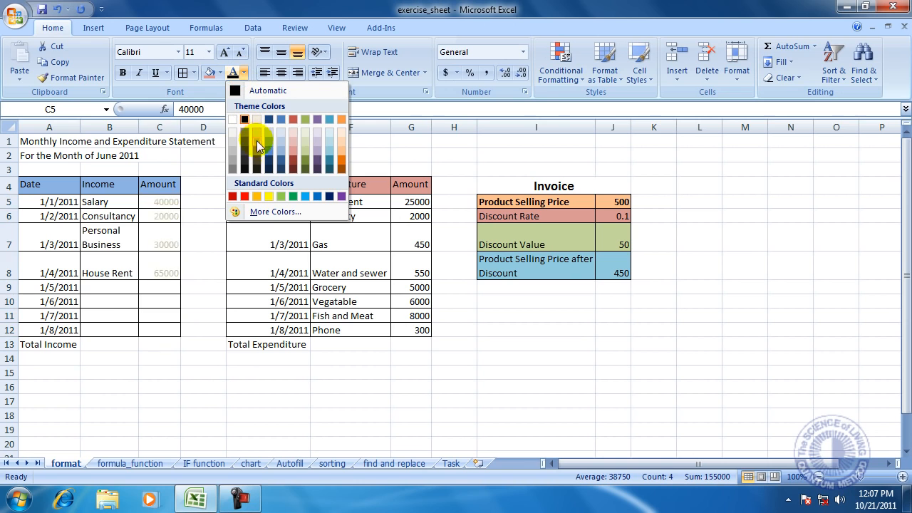
pyautogui.click(292, 164)
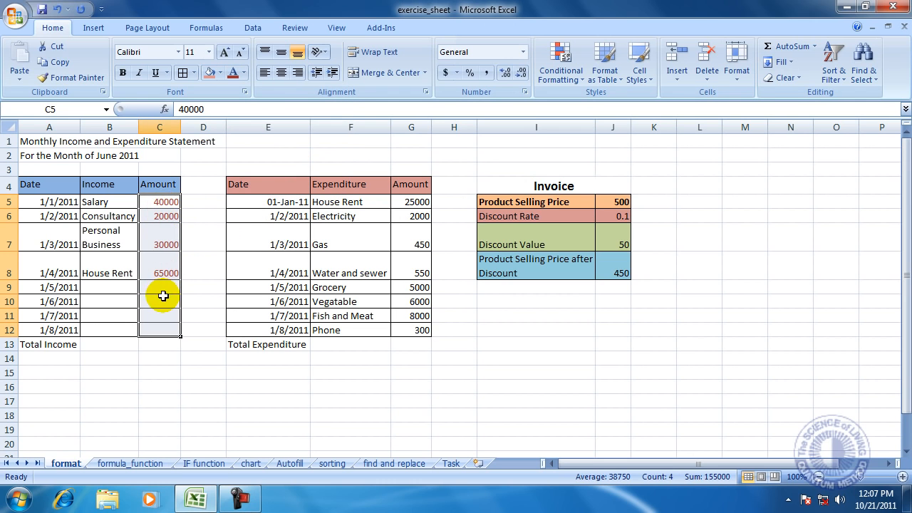
pyautogui.click(244, 72)
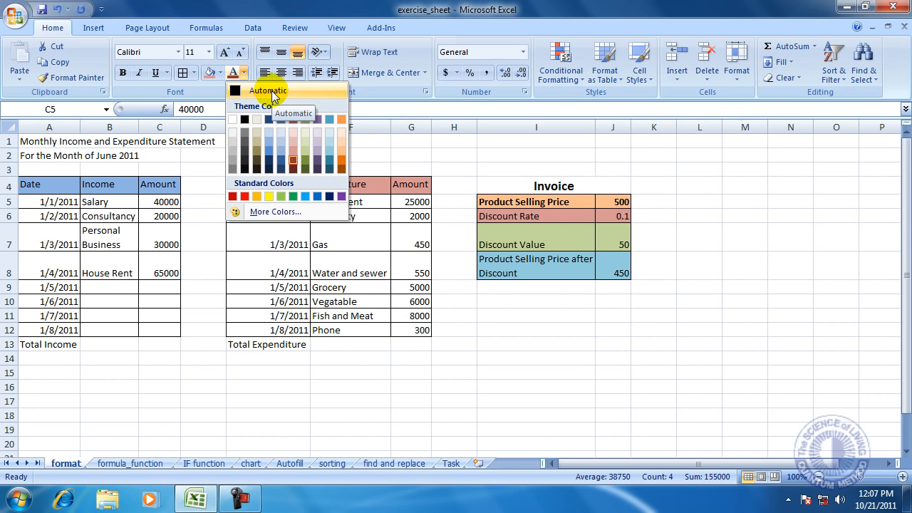
pyautogui.click(271, 91)
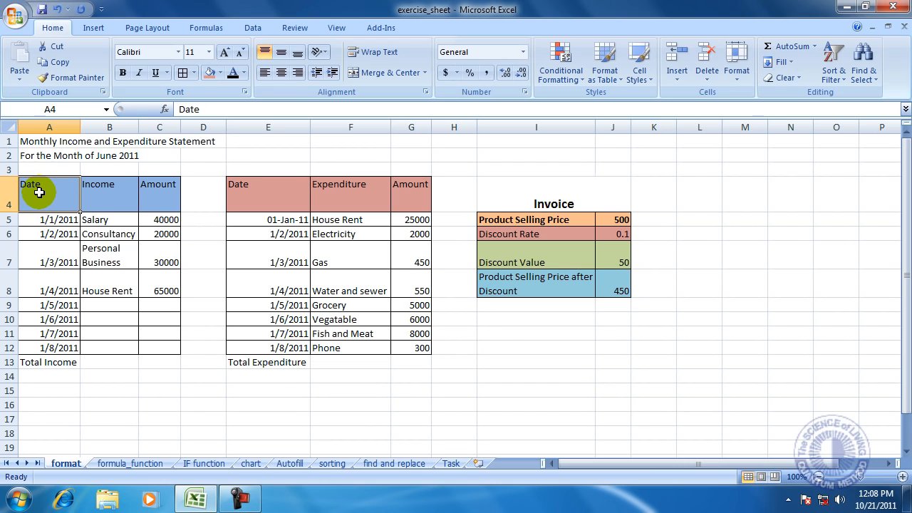
# - Align the Date header in cell A4 vertically to the middle
pyautogui.click(281, 53)
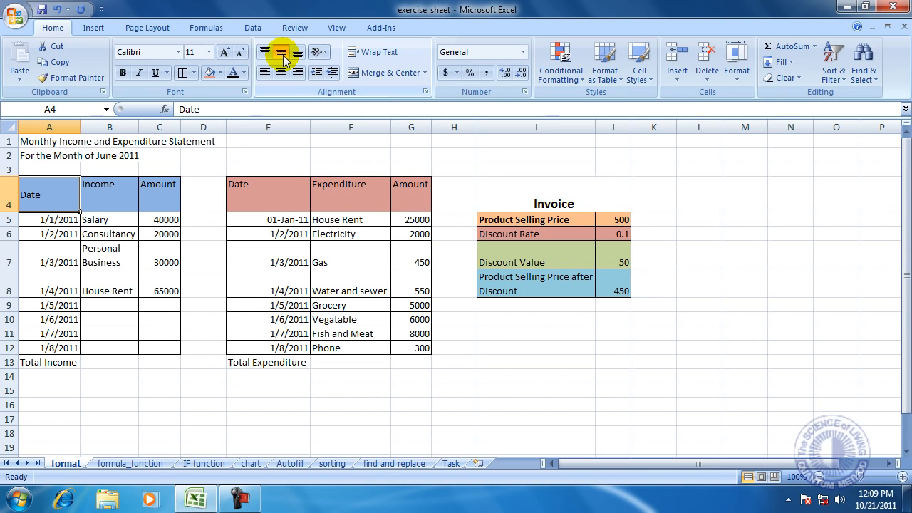
# - Try bottom alignment on the Date header in A4, combined with left, centre and right text alignment
pyautogui.click(297, 54)
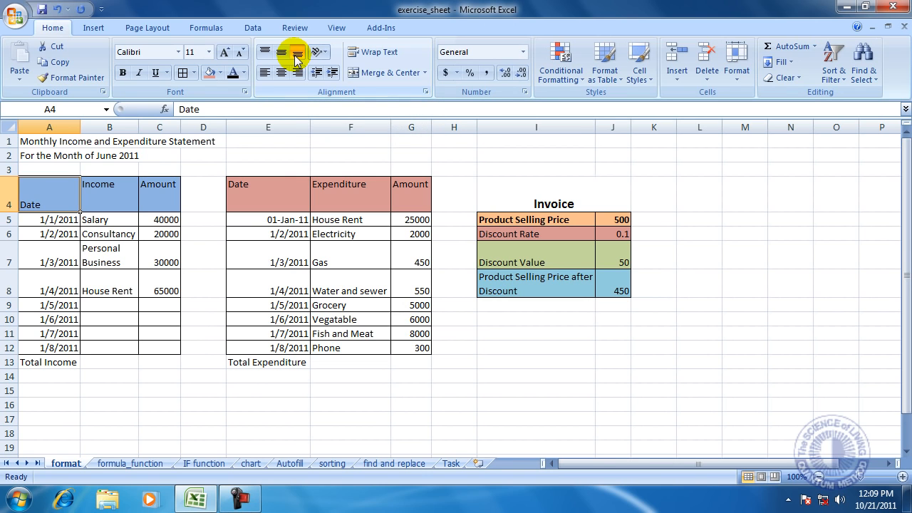
pyautogui.click(264, 74)
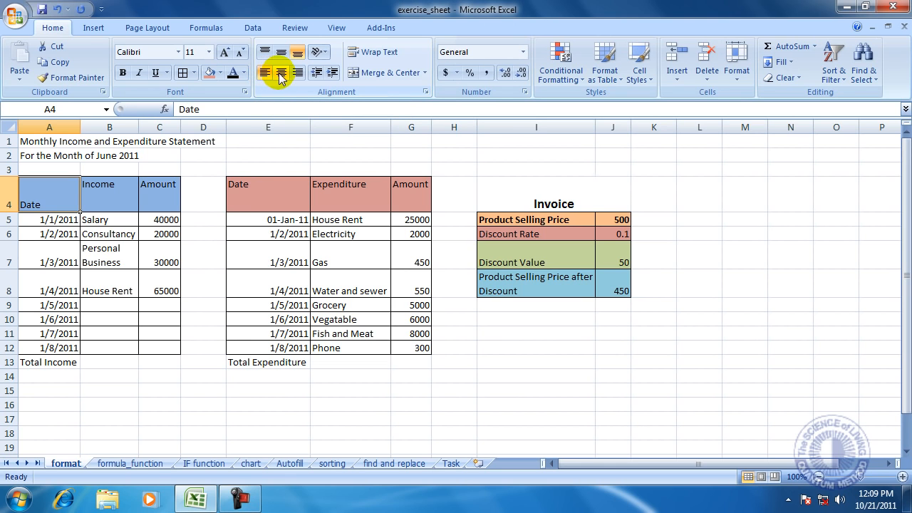
pyautogui.click(282, 74)
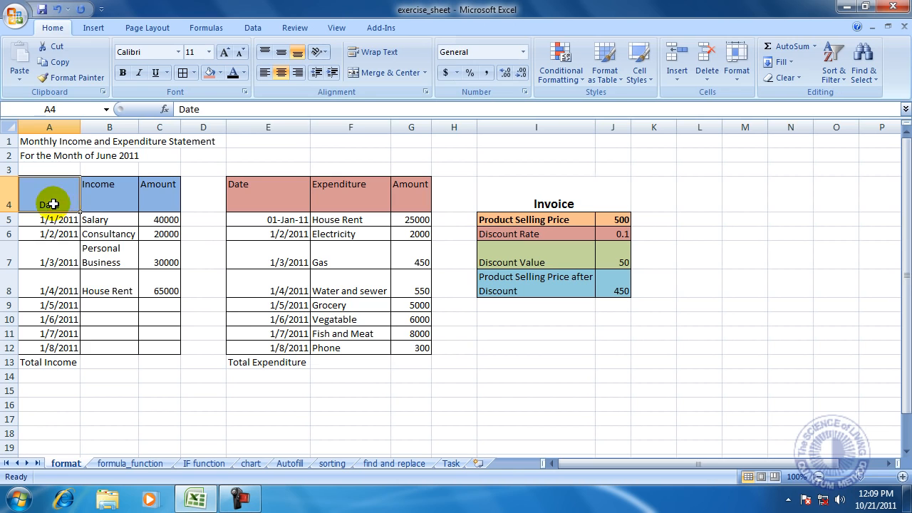
pyautogui.click(297, 74)
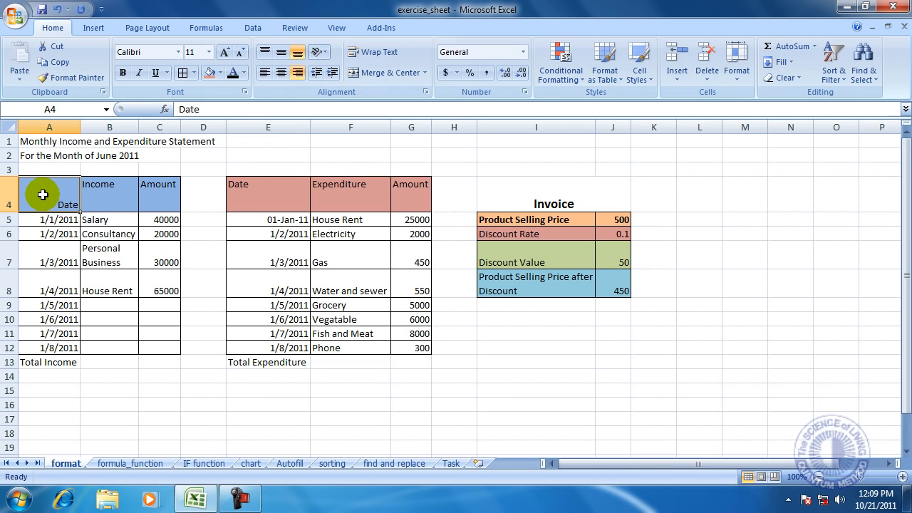
# - Align the Date header in A4 to the middle vertically and to the centre horizontally
pyautogui.click(282, 54)
pyautogui.click(282, 72)
pyautogui.click(282, 74)
pyautogui.click(282, 74)
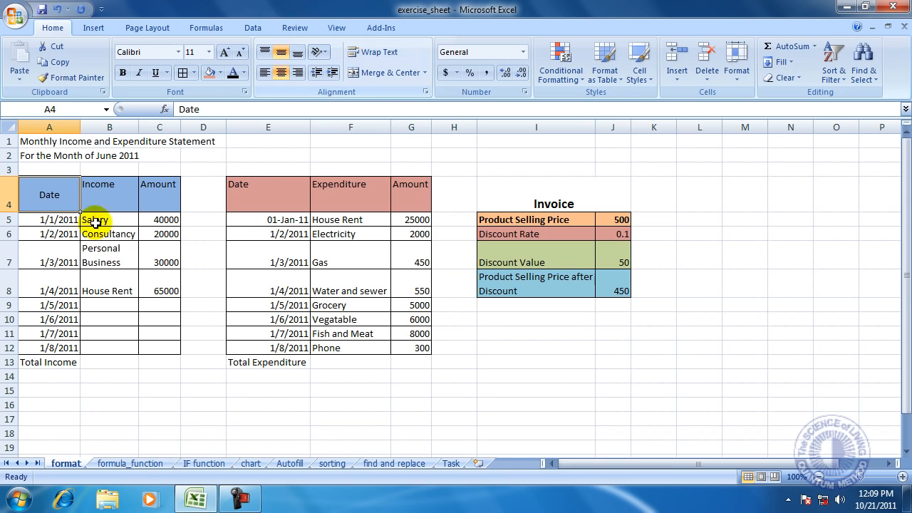
# - Centre the remaining income headers B4:C4 and the expenditure headers E4:G4 both vertically and horizontally
pyautogui.moveTo(100, 194); pyautogui.dragTo(144, 194)
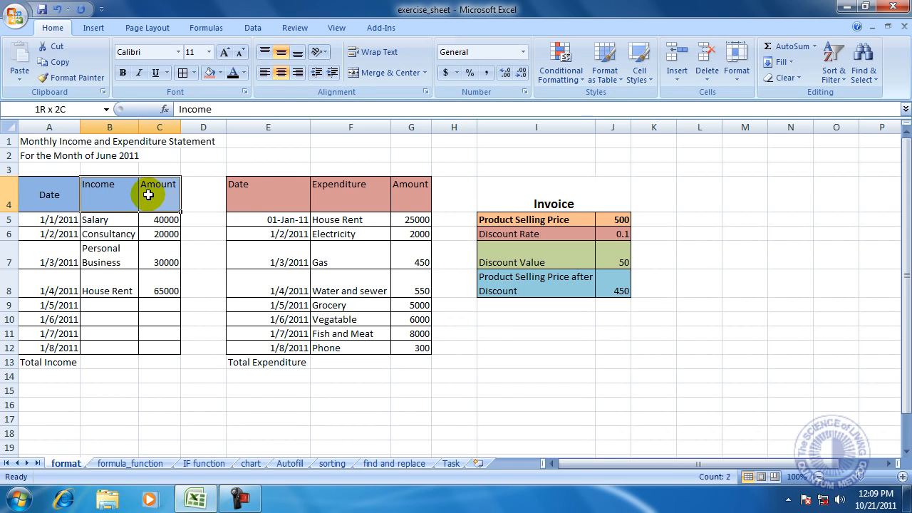
pyautogui.click(278, 54)
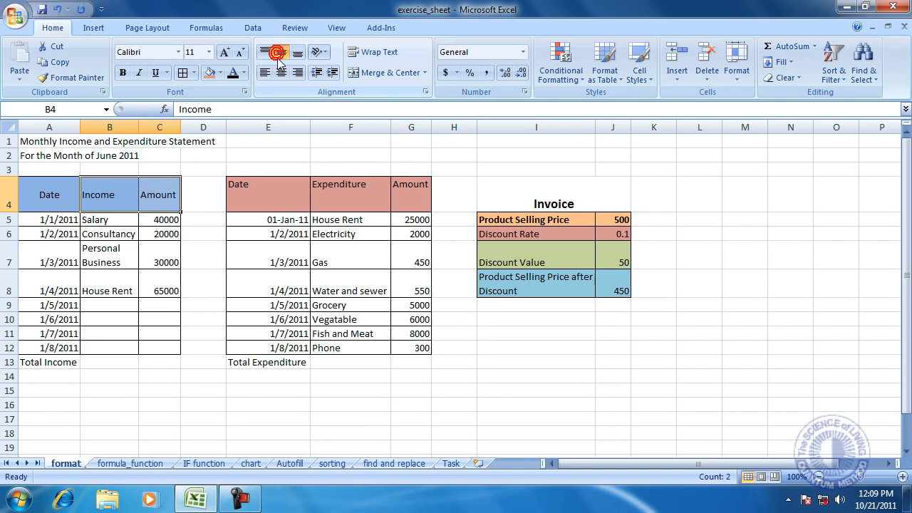
pyautogui.click(281, 73)
pyautogui.moveTo(259, 206); pyautogui.dragTo(411, 196)
pyautogui.click(282, 51)
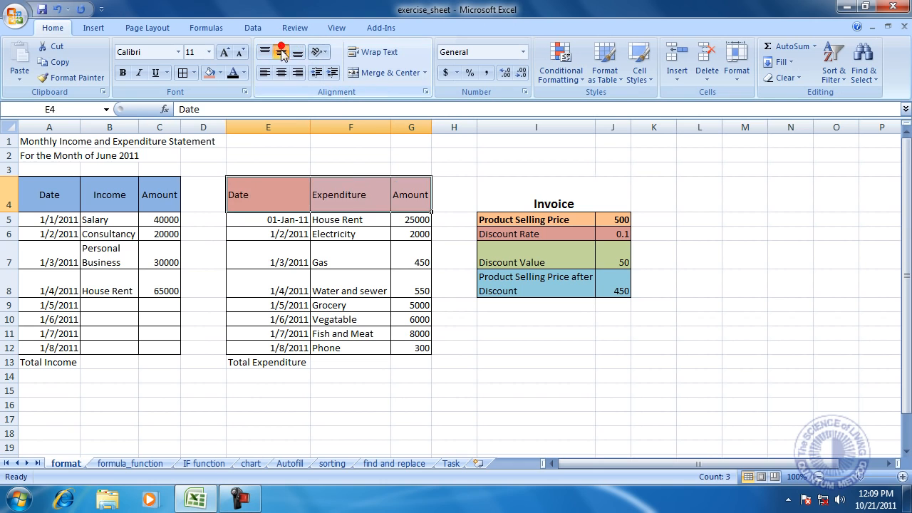
pyautogui.click(282, 73)
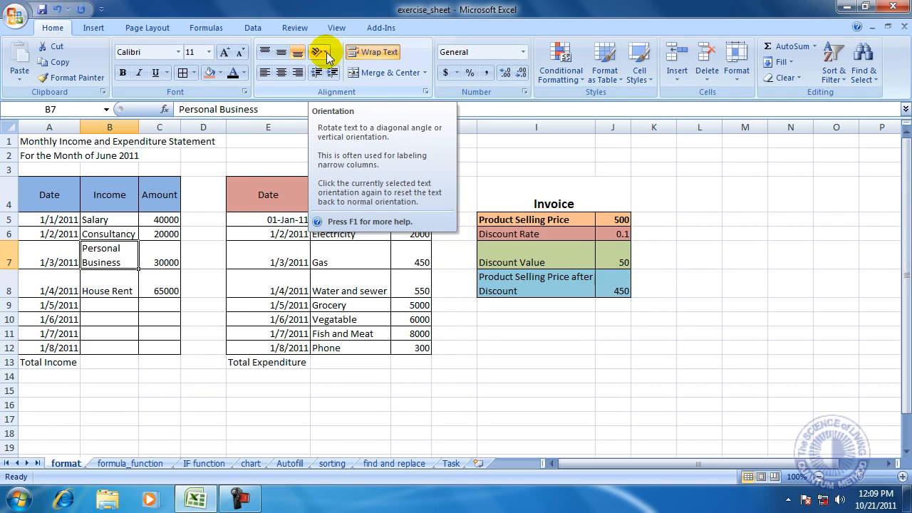
pyautogui.click(216, 285)
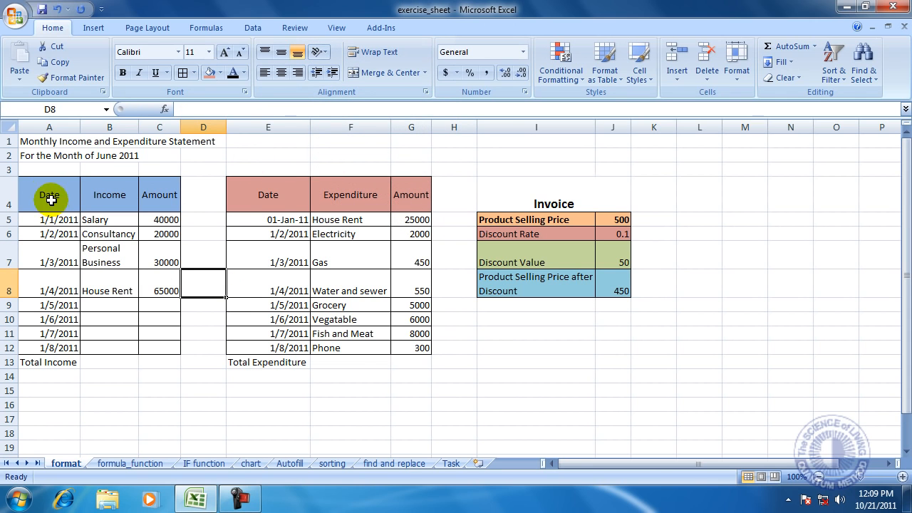
# - Try the Angle Counterclockwise orientation on the Date header in A4, switching it on and off
pyautogui.click(51, 201)
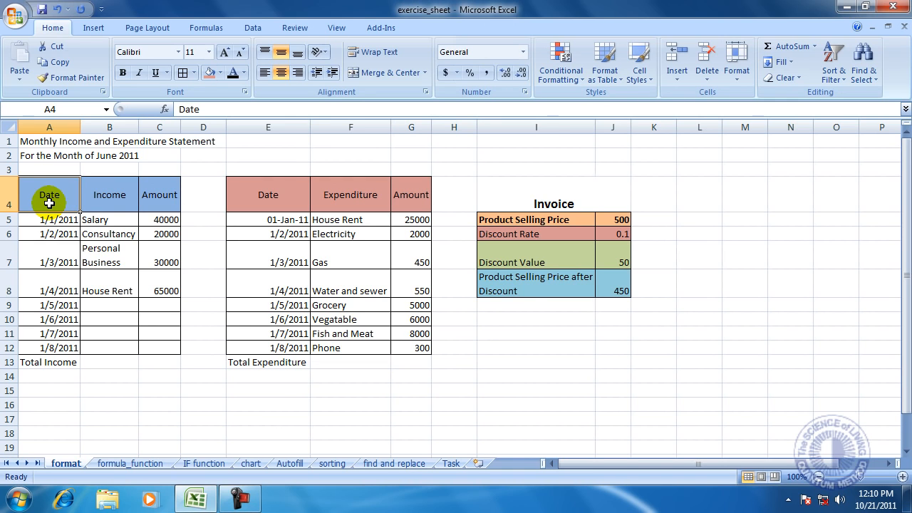
pyautogui.click(324, 53)
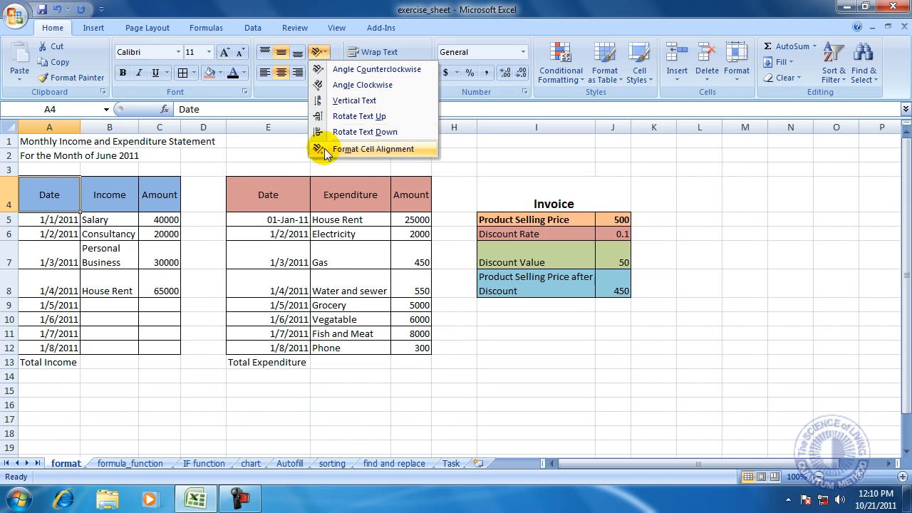
pyautogui.click(320, 71)
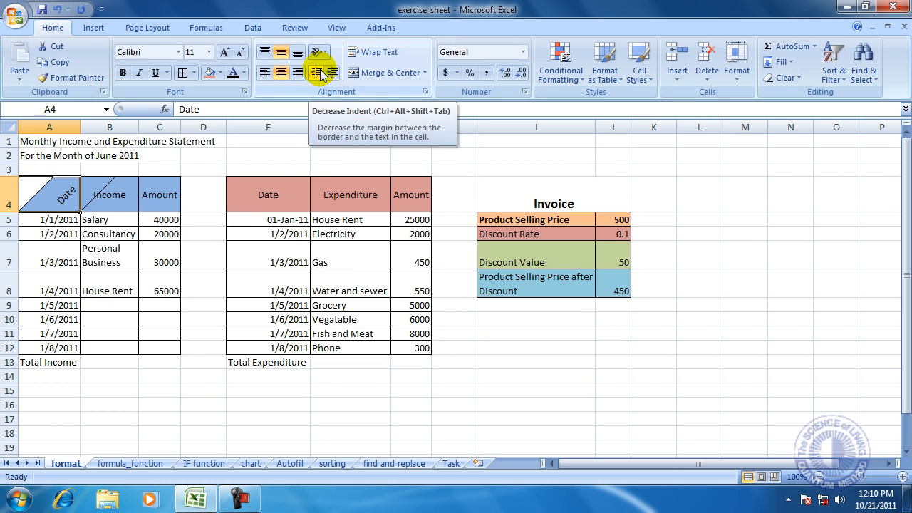
pyautogui.click(321, 52)
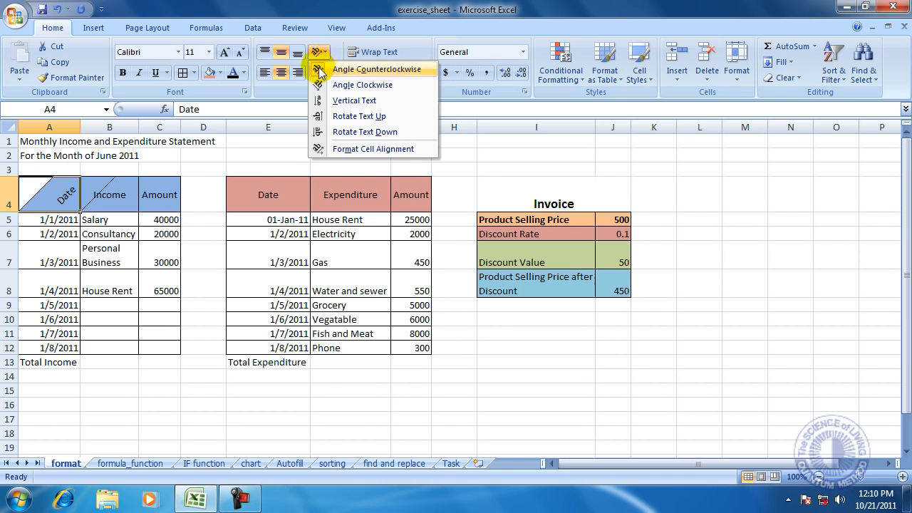
pyautogui.click(316, 68)
pyautogui.click(320, 53)
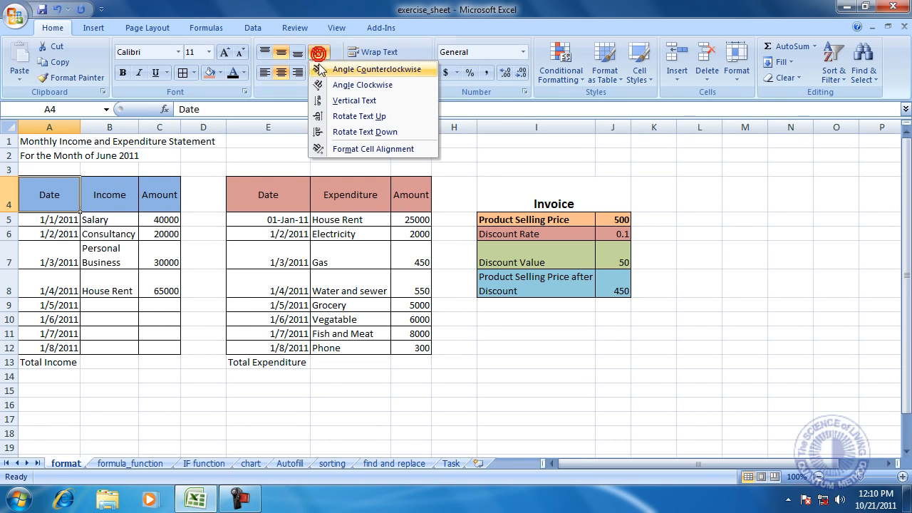
pyautogui.click(315, 68)
pyautogui.click(321, 54)
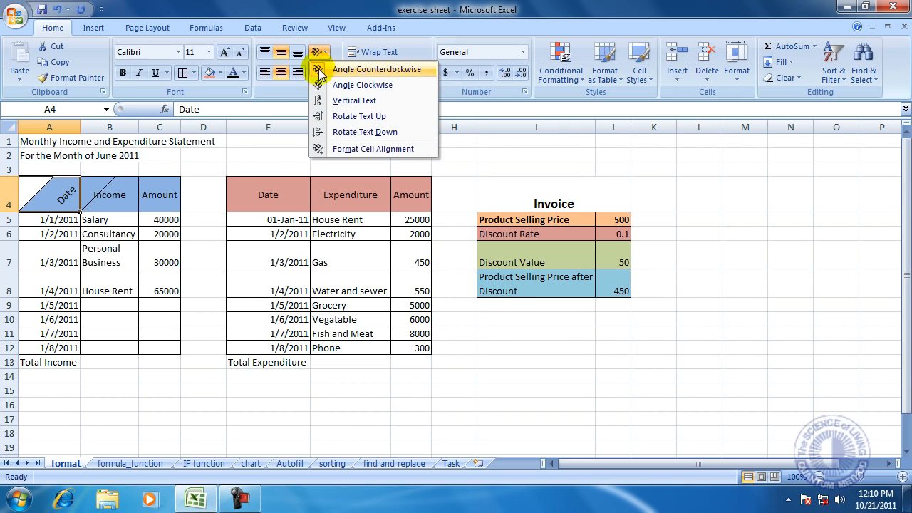
pyautogui.click(320, 69)
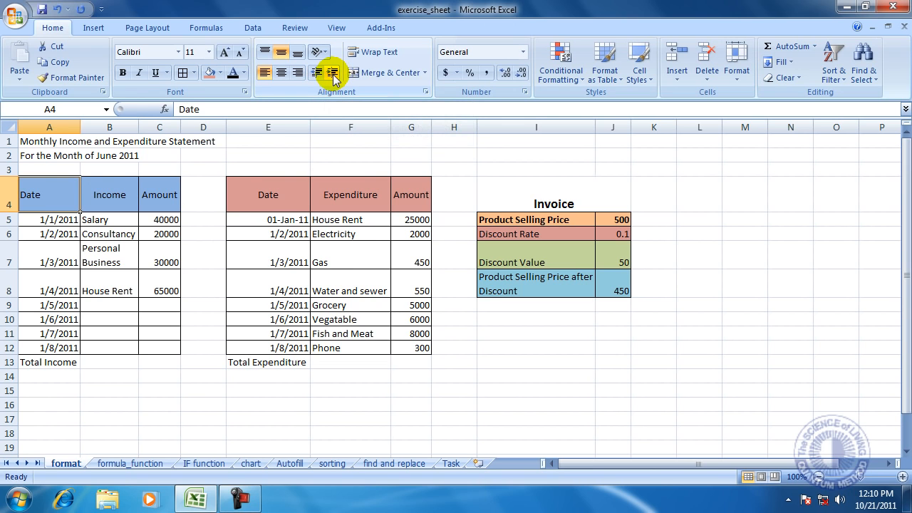
# - Try increasing the indent of the Date header in A4 and decrease it back to the cell edge
pyautogui.click(332, 73)
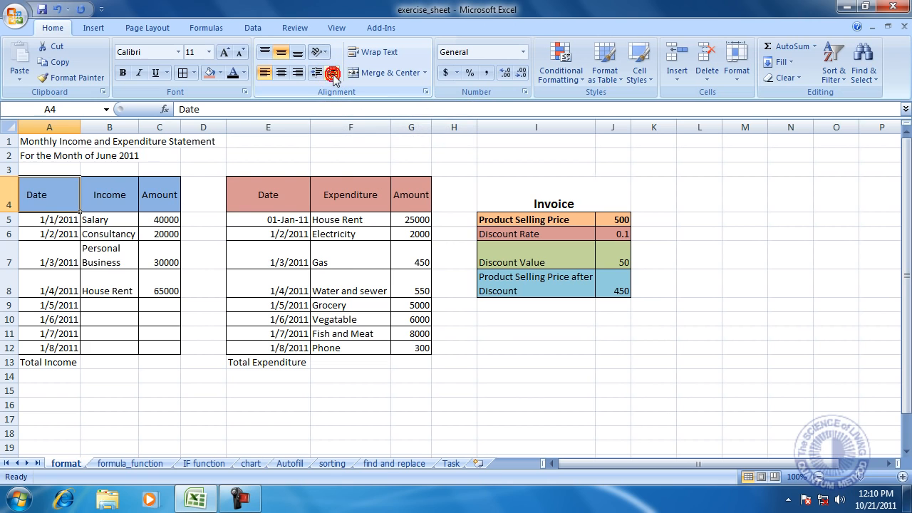
pyautogui.click(333, 74)
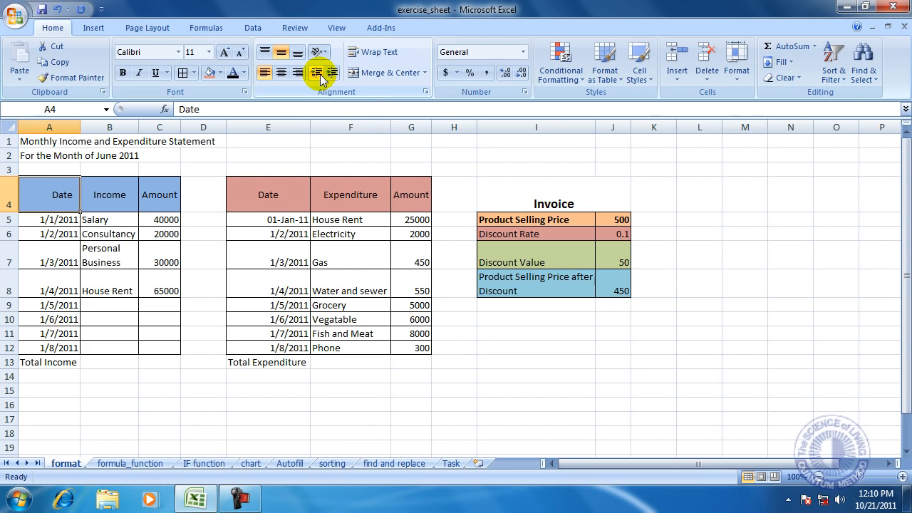
pyautogui.click(317, 73)
pyautogui.click(317, 73)
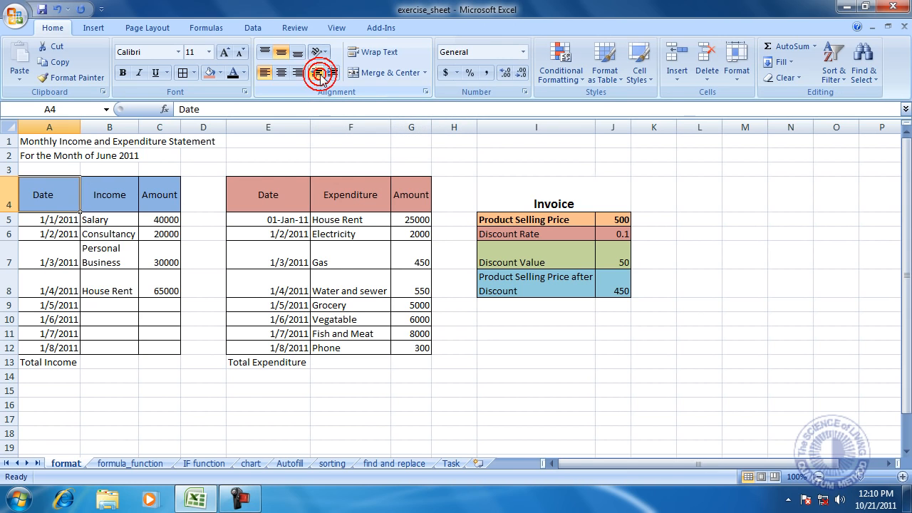
pyautogui.click(317, 73)
pyautogui.click(317, 74)
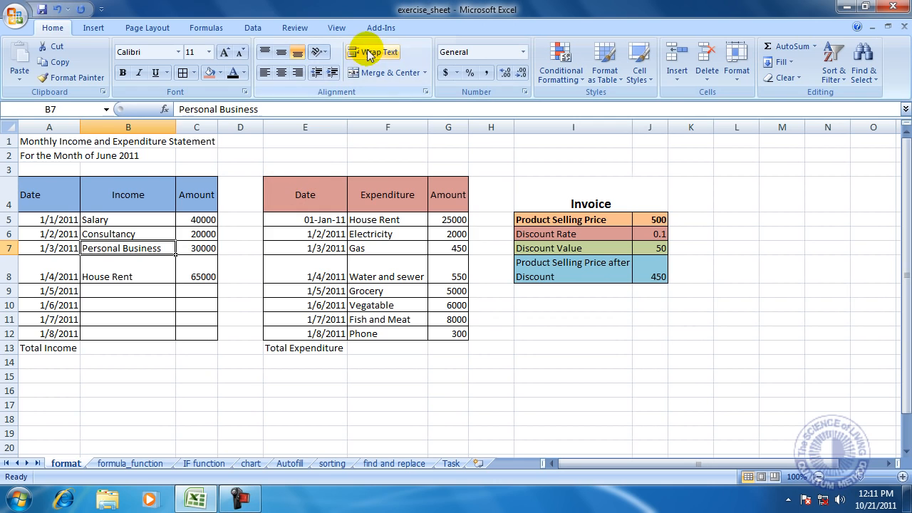
# - Narrow column B to about the width of the Consultancy entry and wrap the Personal Business text in B7
pyautogui.click(153, 381)
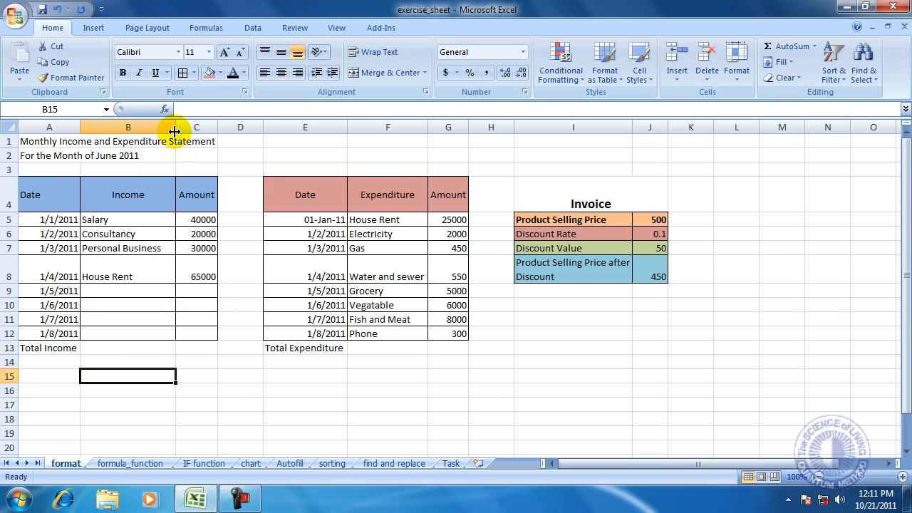
pyautogui.moveTo(176, 127); pyautogui.dragTo(140, 137)
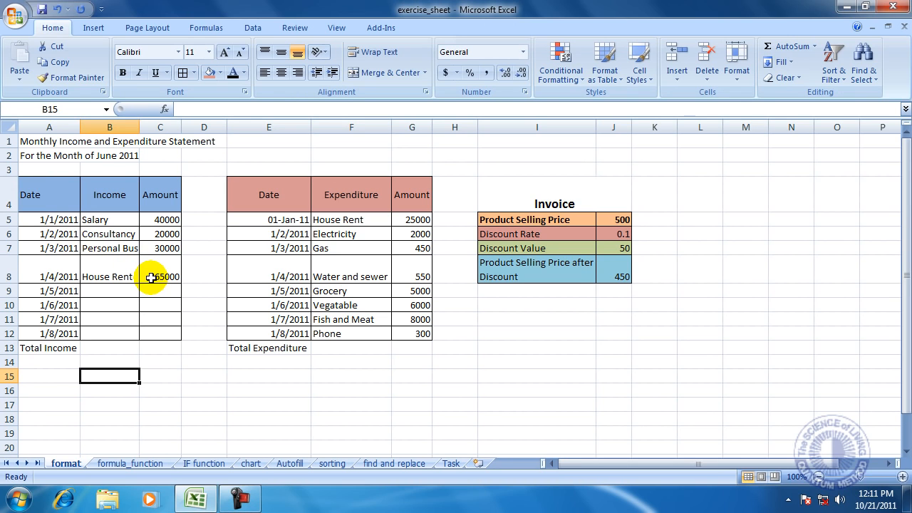
pyautogui.click(110, 248)
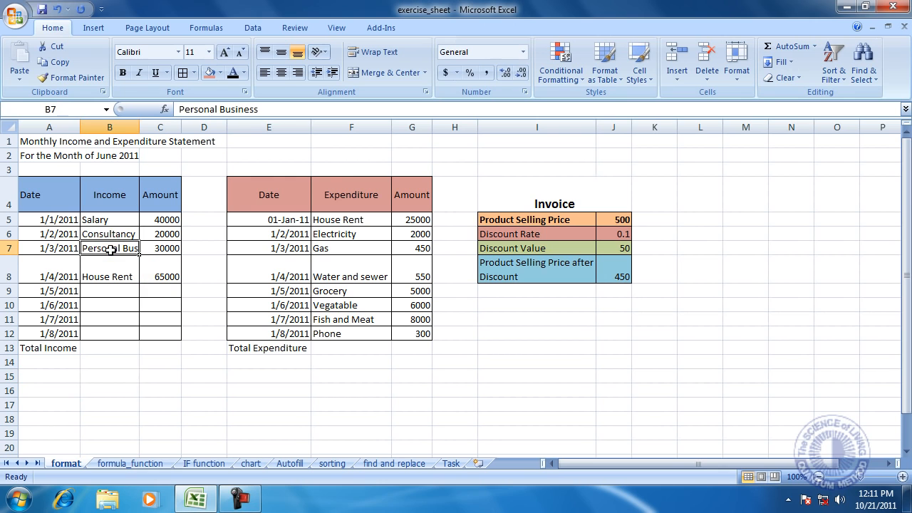
pyautogui.click(380, 55)
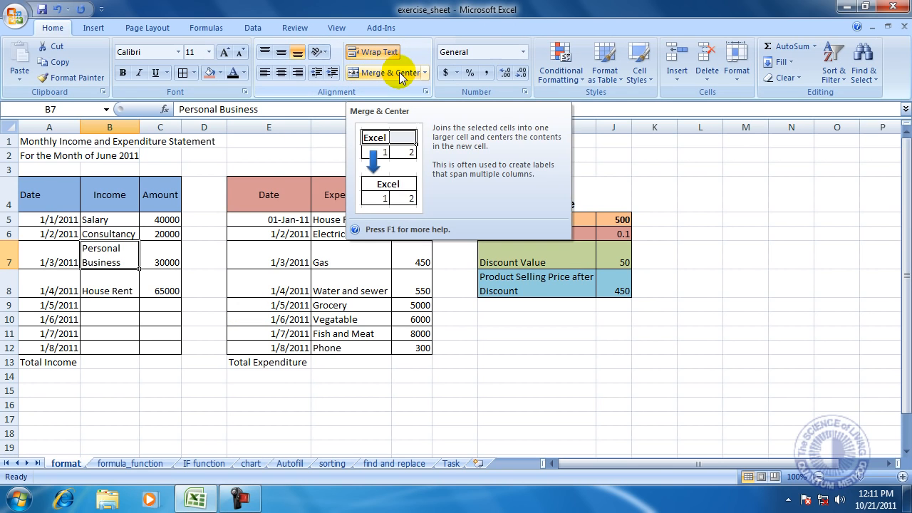
pyautogui.click(187, 432)
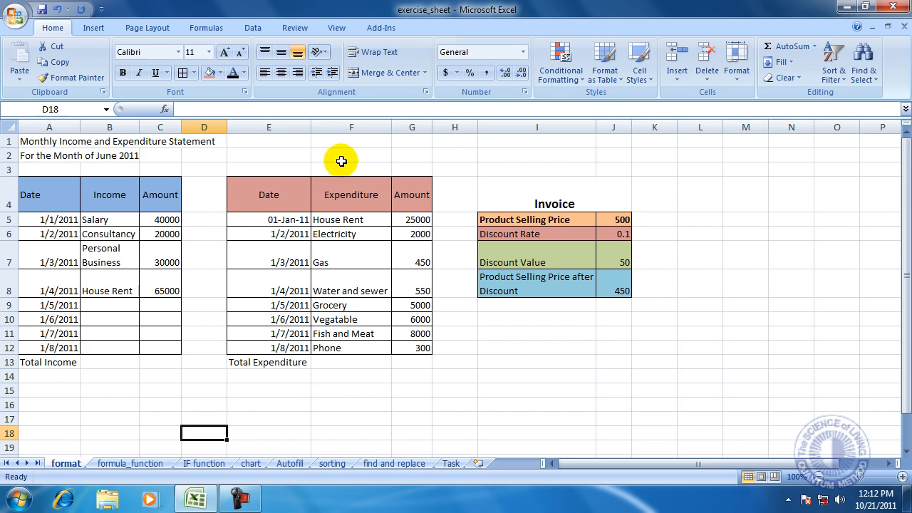
# - Merge and centre the title Monthly Income and Expenditure Statement across A1:G1
pyautogui.click(44, 144)
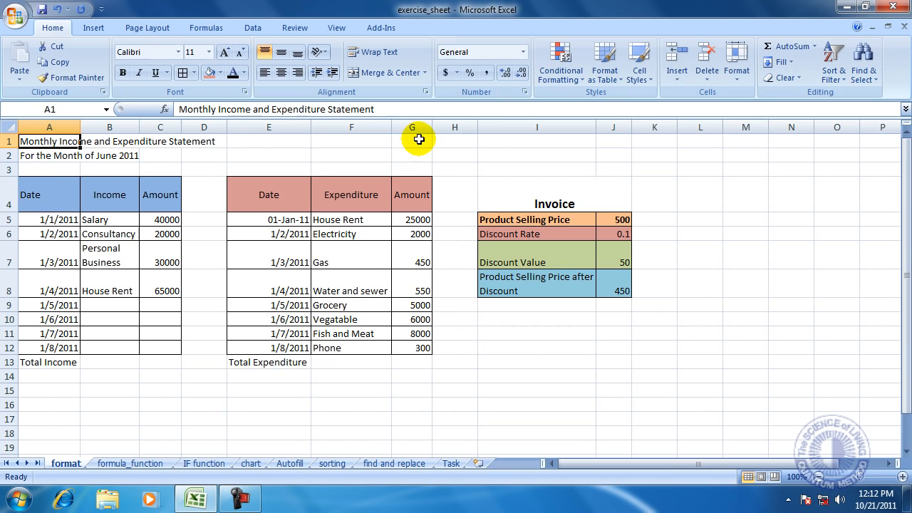
pyautogui.click(212, 431)
pyautogui.moveTo(41, 144); pyautogui.dragTo(405, 140)
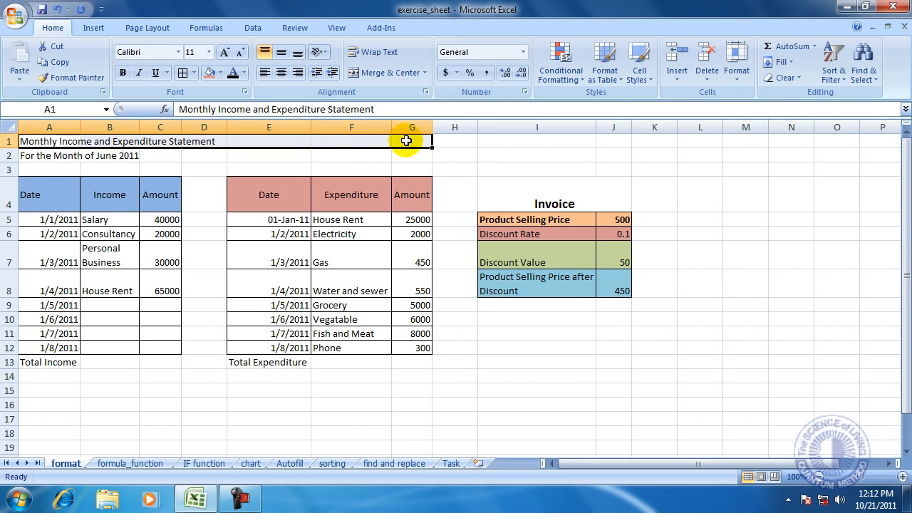
pyautogui.click(396, 74)
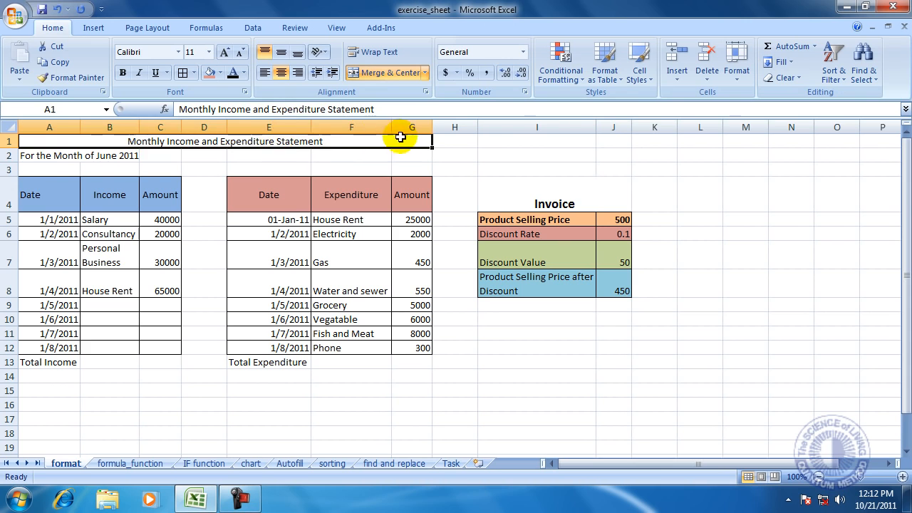
pyautogui.click(188, 390)
# - Merge and centre the subtitle For the Month of June 2011 across A2:G2
pyautogui.moveTo(21, 153); pyautogui.dragTo(405, 154)
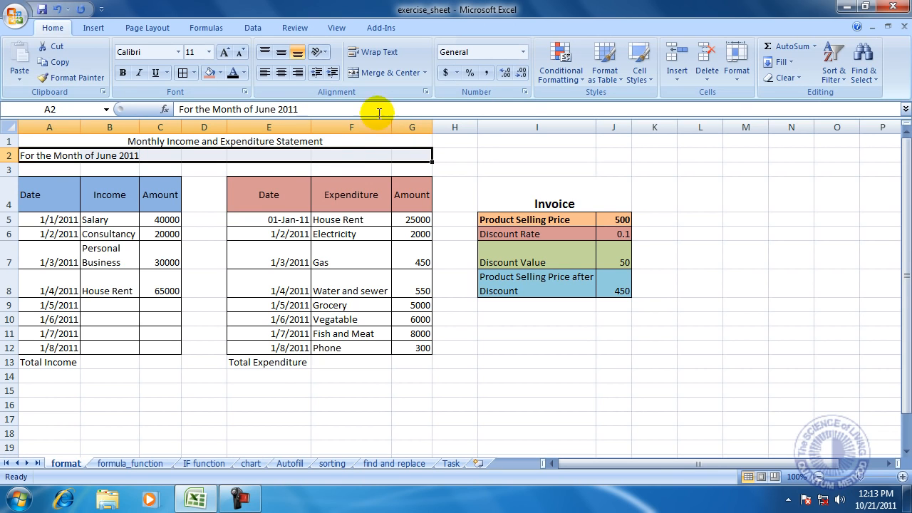
pyautogui.click(382, 74)
pyautogui.click(201, 428)
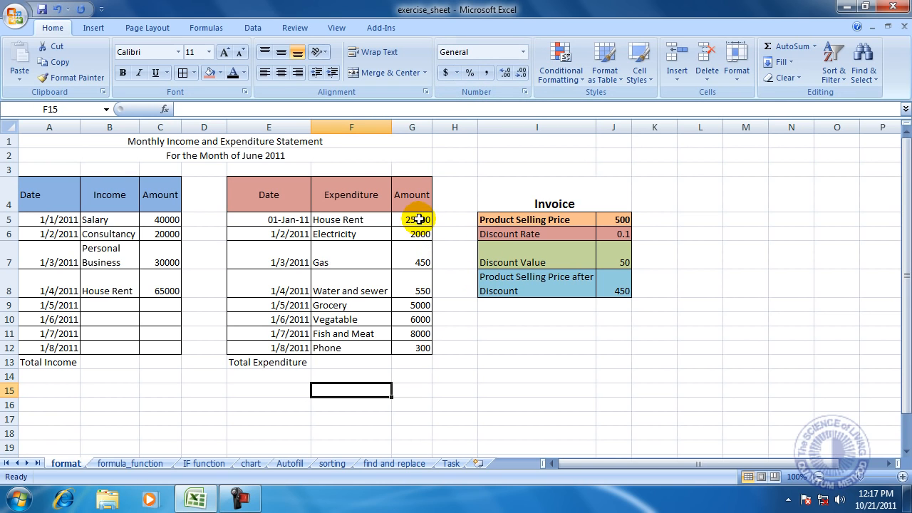
# - Apply the dollar accounting format to the expenditure amounts in G5:G12
pyautogui.moveTo(418, 219); pyautogui.dragTo(423, 345)
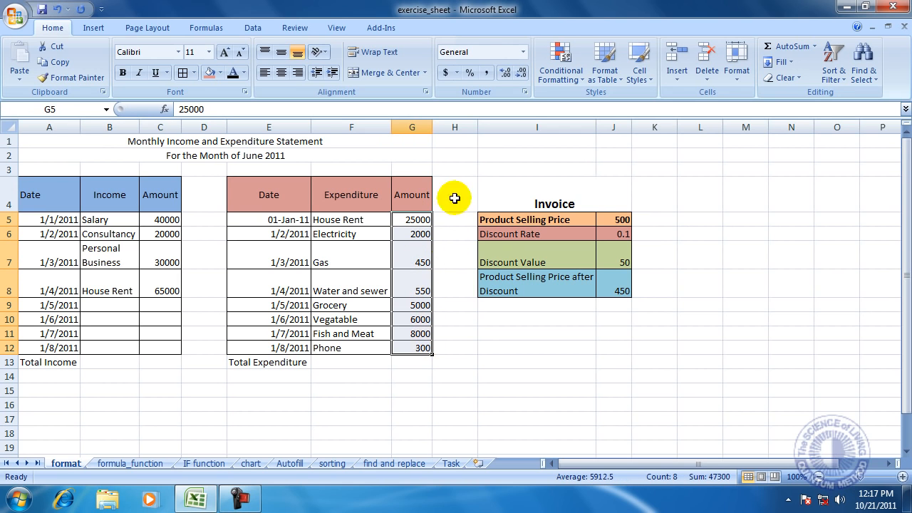
pyautogui.click(447, 76)
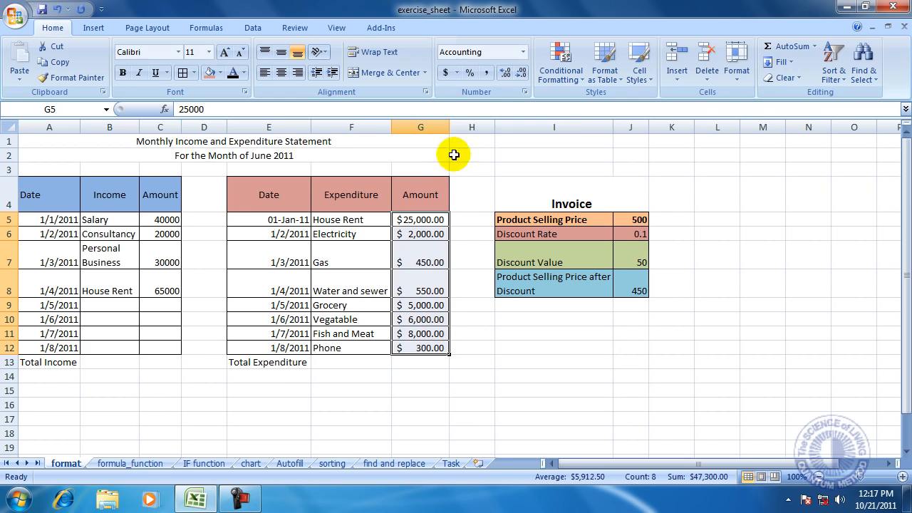
# - Try a custom number format with Tk in place of the dollar symbol on G5:G12 and undo the currency formatting
pyautogui.click(456, 72)
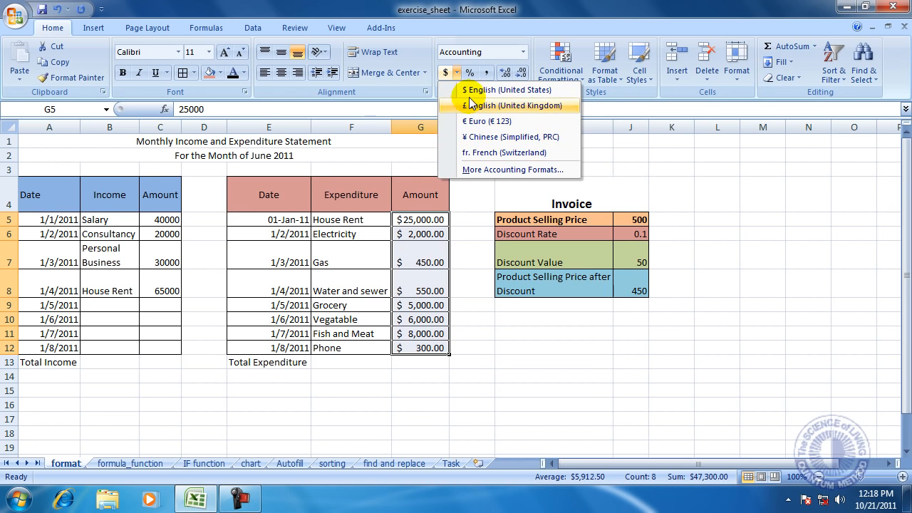
pyautogui.click(495, 171)
pyautogui.moveTo(464, 27); pyautogui.dragTo(657, 28)
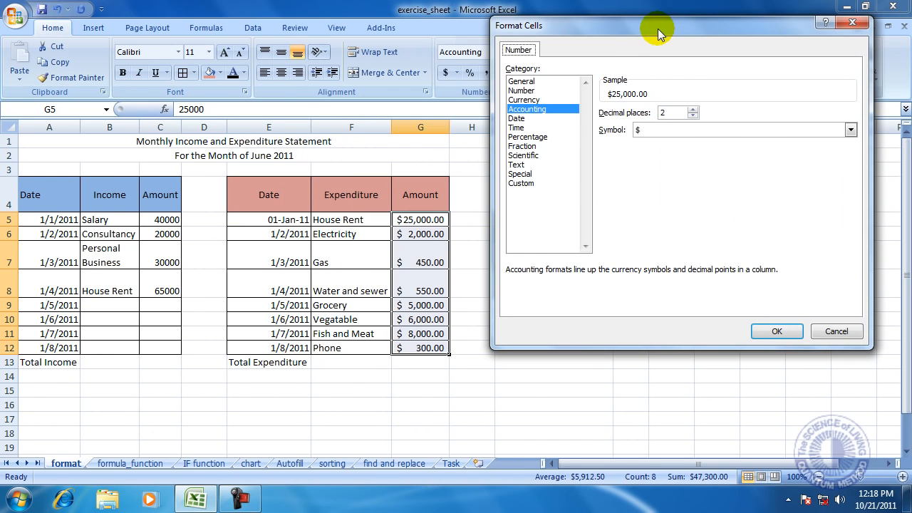
pyautogui.click(527, 54)
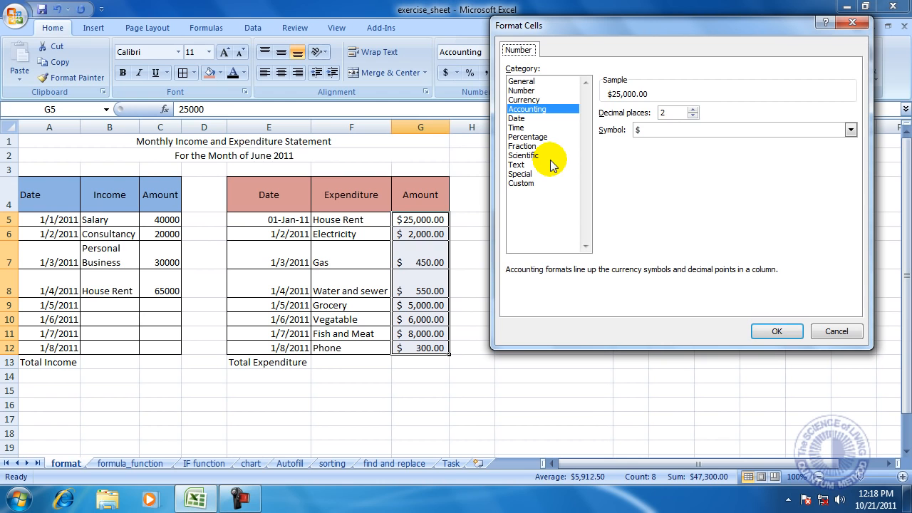
pyautogui.click(527, 183)
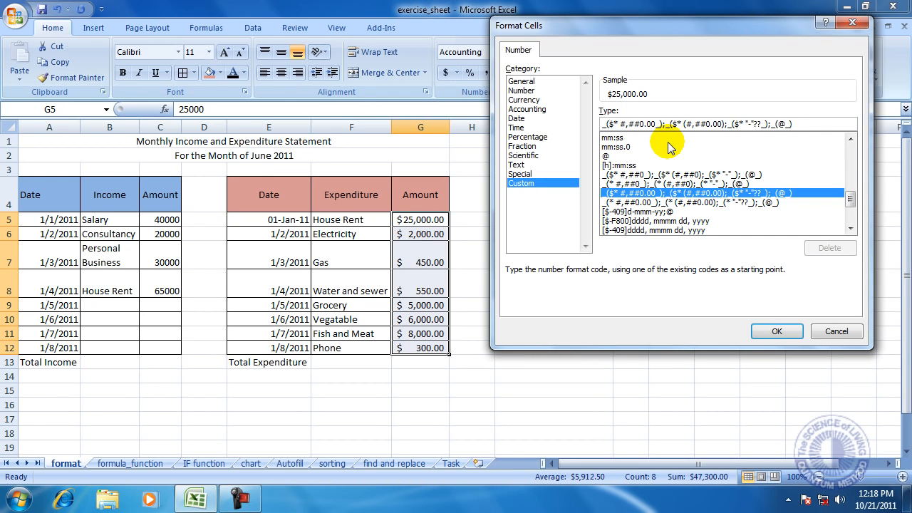
pyautogui.press('BackSpace')
pyautogui.write('Tk')
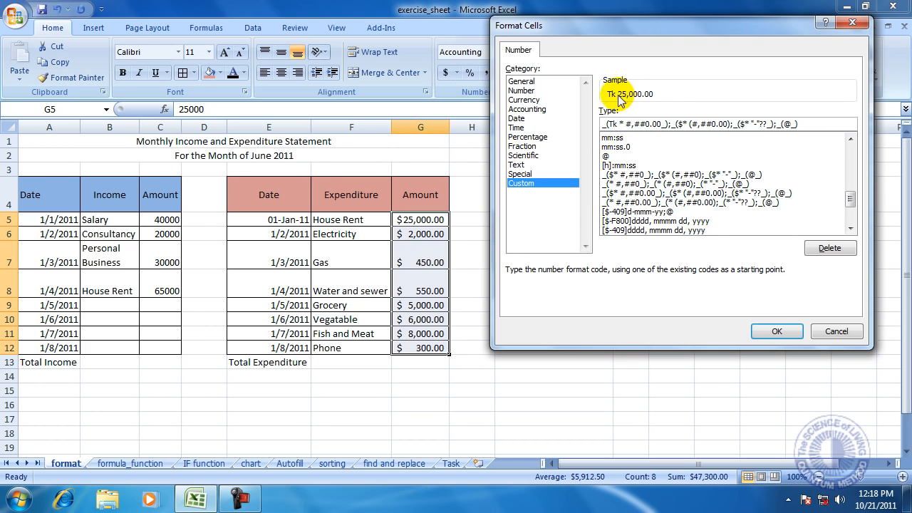
pyautogui.click(773, 333)
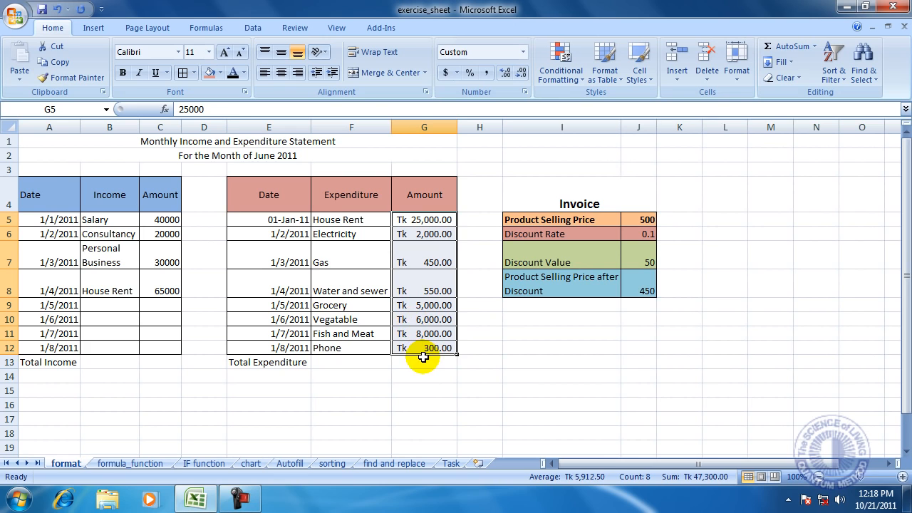
pyautogui.hotkey('ctrl', 'z')
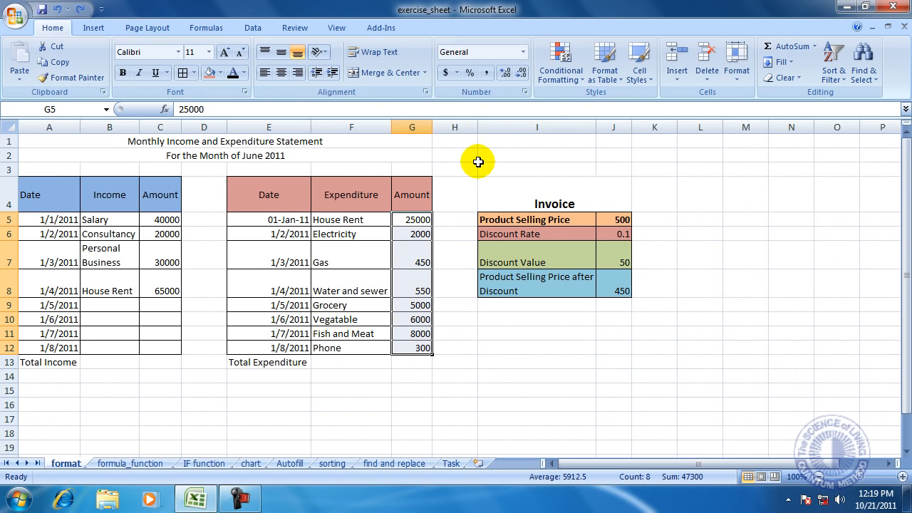
# - Try the comma style on G5:G12 and undo it, and increase the decimals to two places and decrease them back to none
pyautogui.click(485, 74)
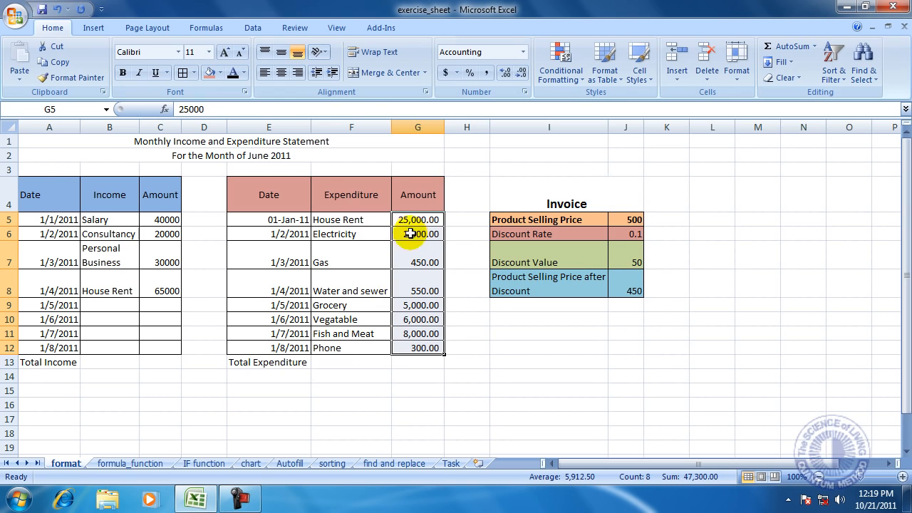
pyautogui.hotkey('ctrl', 'z')
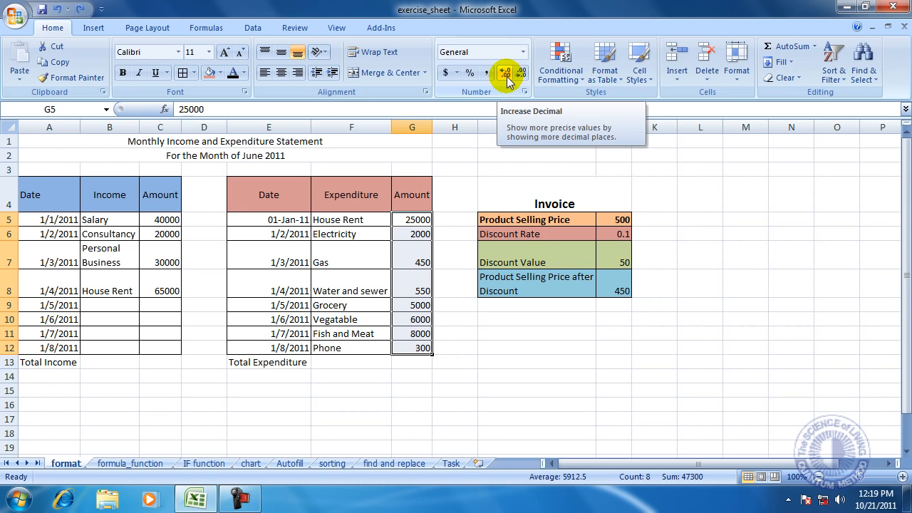
pyautogui.click(507, 76)
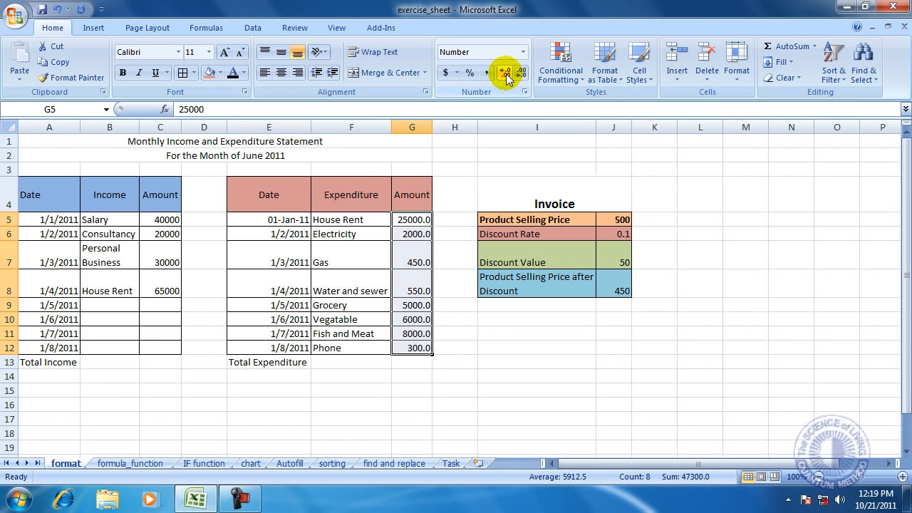
pyautogui.click(506, 76)
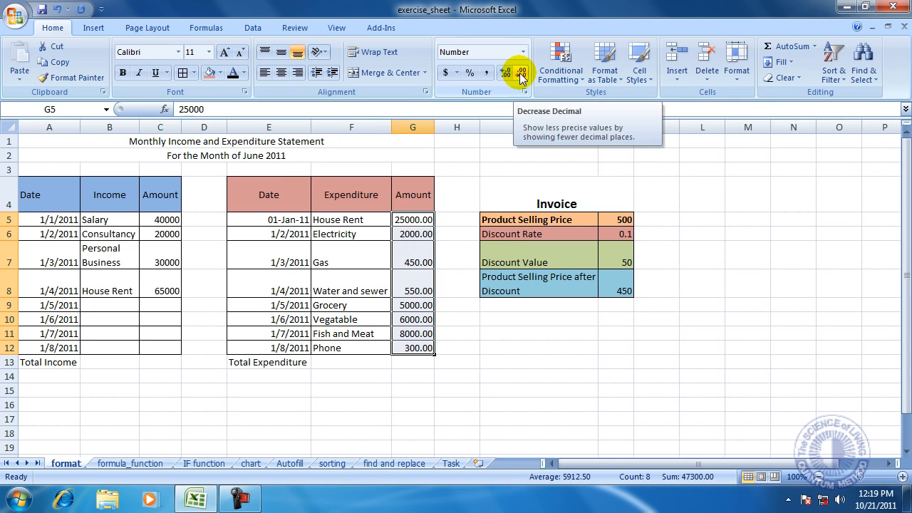
pyautogui.click(521, 74)
pyautogui.click(521, 74)
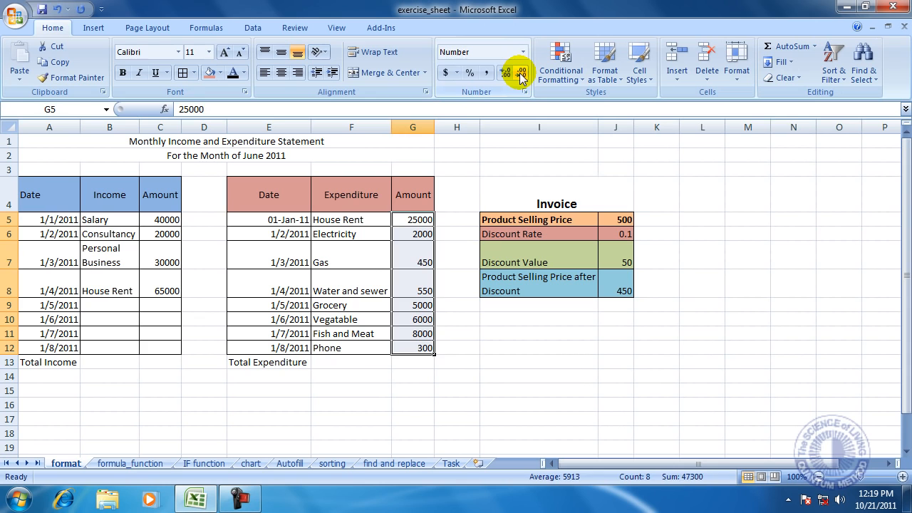
# - Format the Discount Rate value in J6 of the Invoice table as a percentage
pyautogui.click(728, 349)
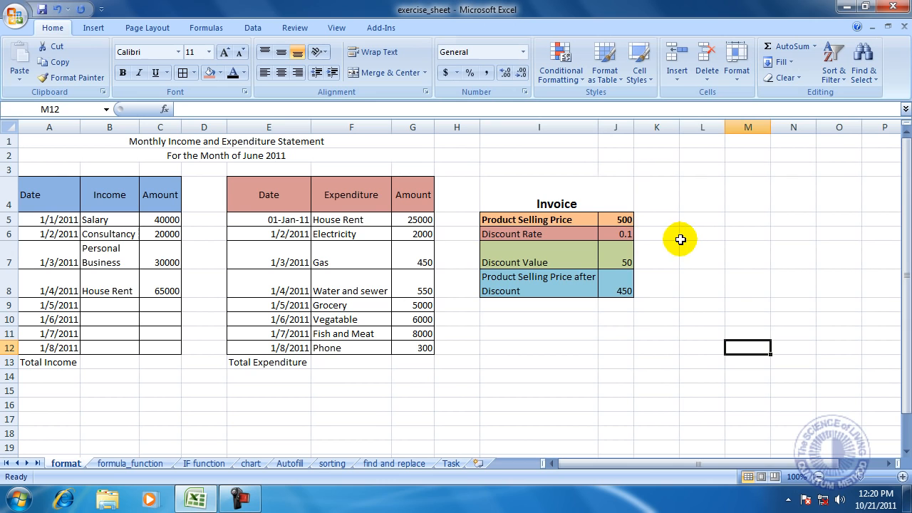
pyautogui.click(617, 320)
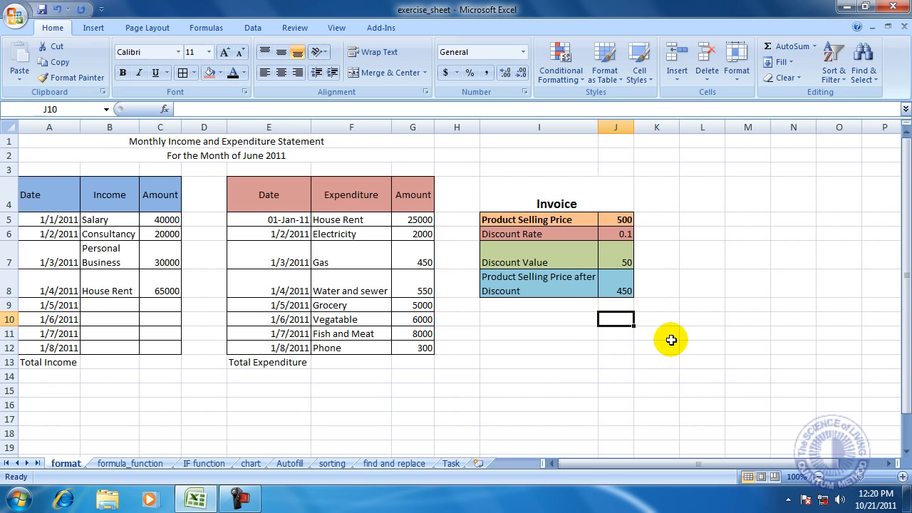
pyautogui.click(614, 235)
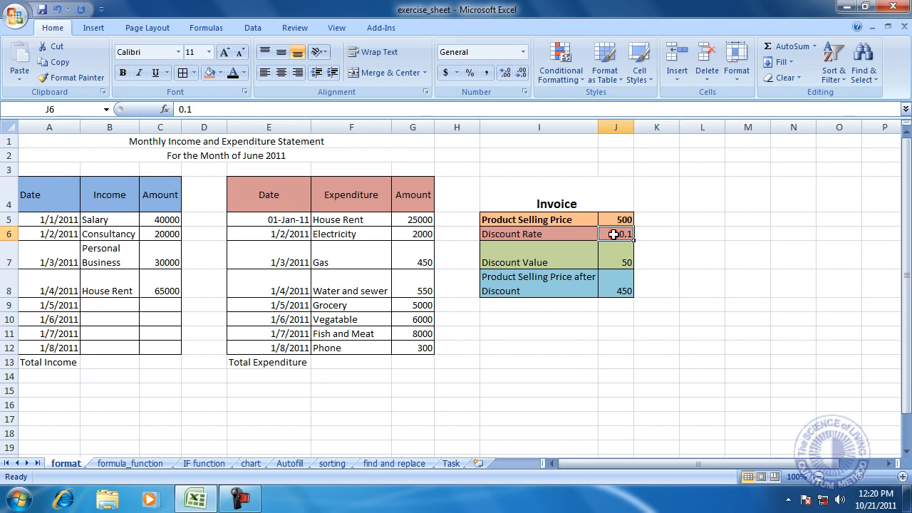
pyautogui.click(469, 73)
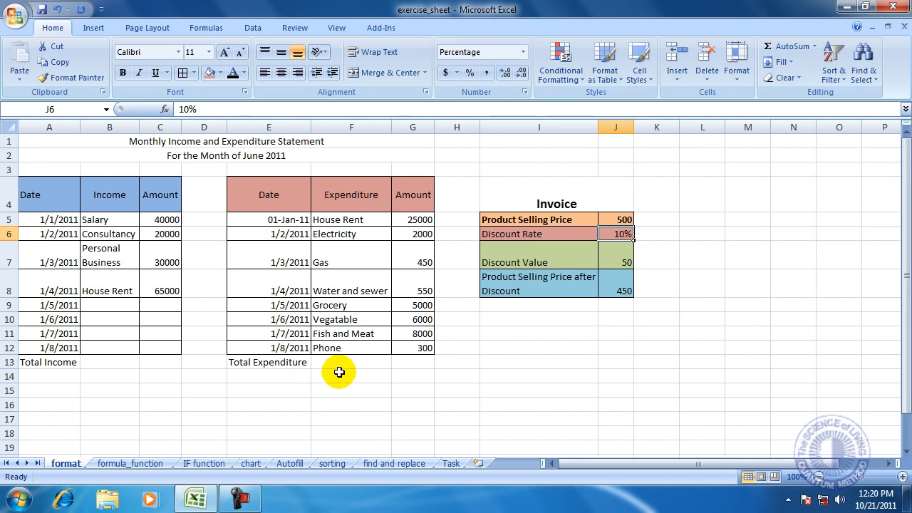
# - Format the expenditure dates in E5:E12 with the 14-Mar-01 date type that shows single-digit days without a leading zero
pyautogui.click(277, 221)
pyautogui.moveTo(277, 221); pyautogui.dragTo(281, 347)
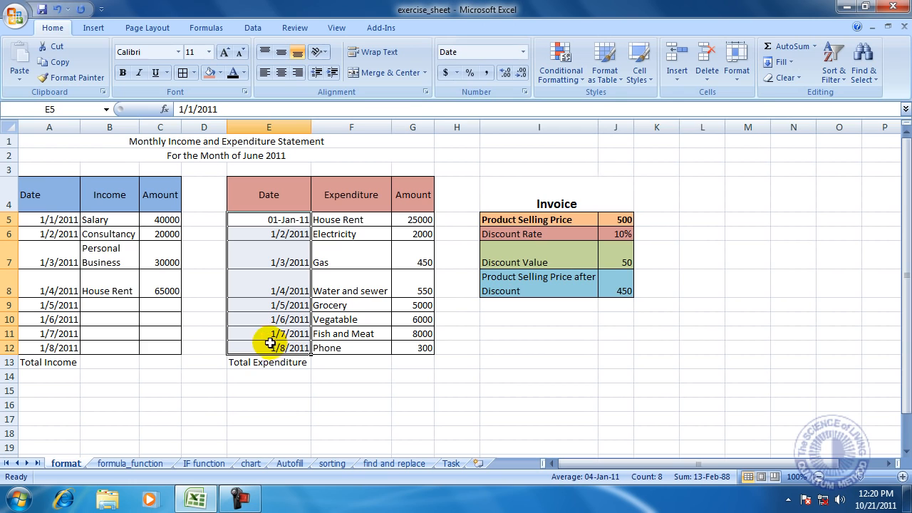
pyautogui.click(527, 91)
pyautogui.moveTo(594, 25); pyautogui.dragTo(567, 53)
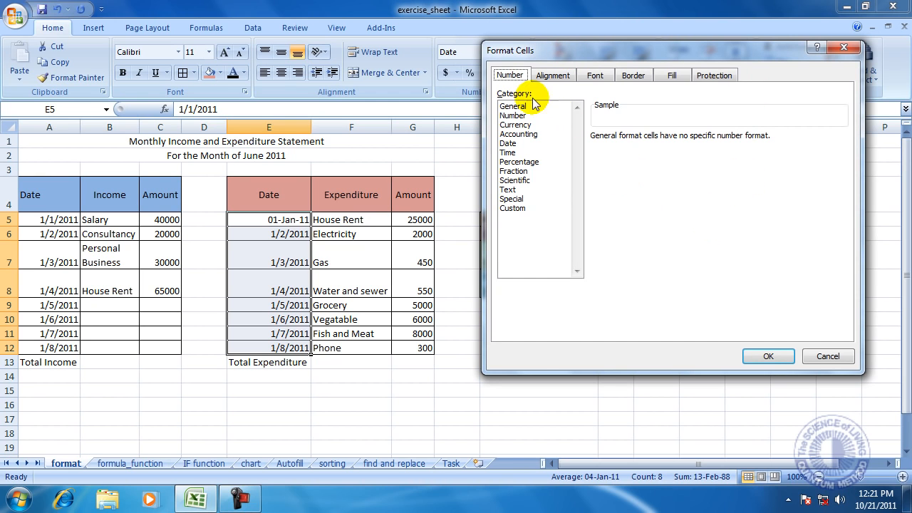
pyautogui.click(510, 143)
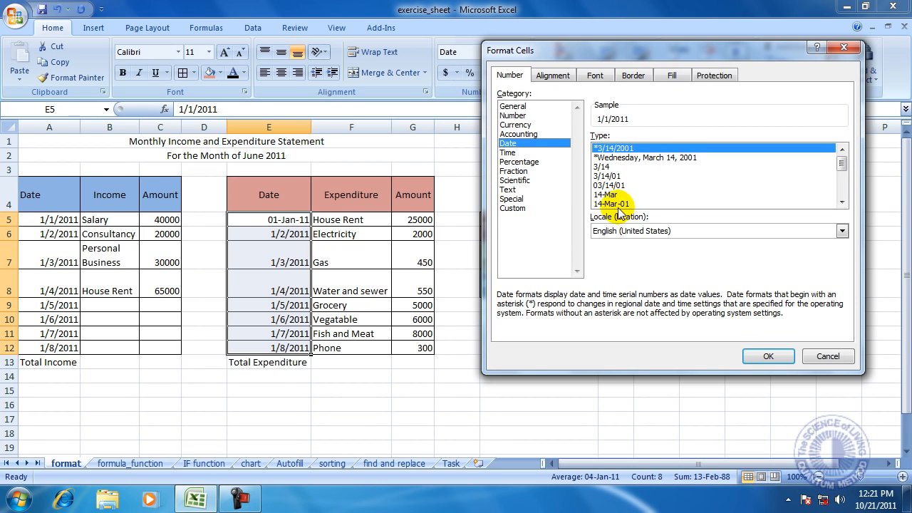
pyautogui.click(841, 204)
pyautogui.click(842, 204)
pyautogui.click(841, 203)
pyautogui.click(615, 177)
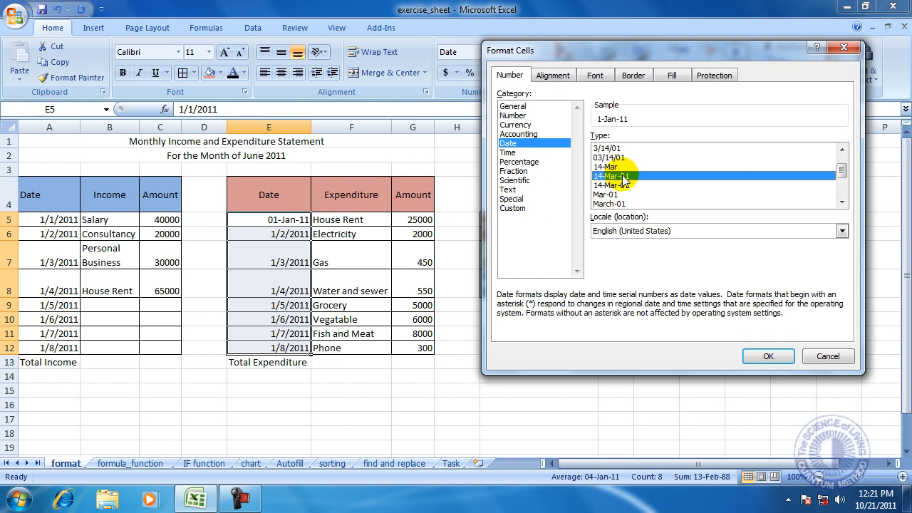
pyautogui.click(759, 358)
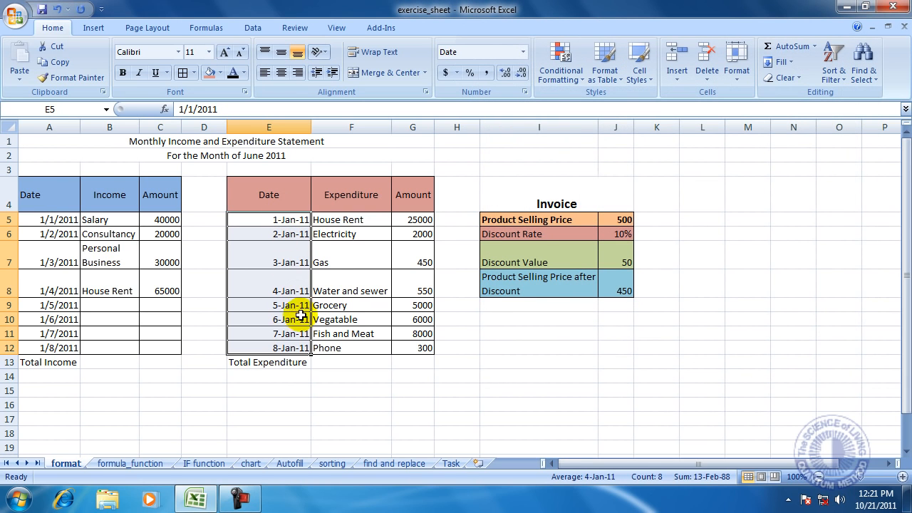